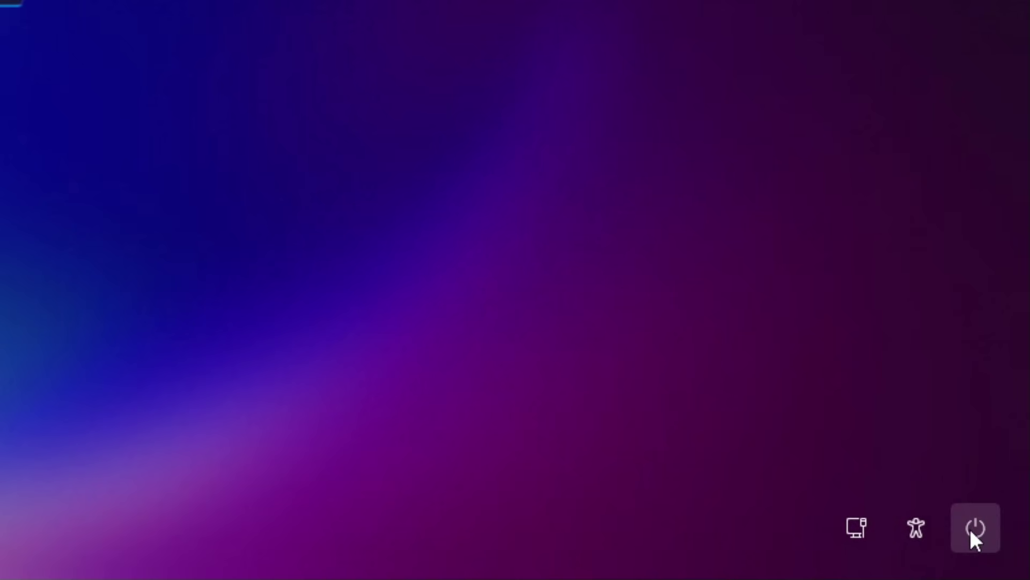
Restart the PC from the lock screen's power menu, overriding the unsaved-work warning.
click(970, 529)
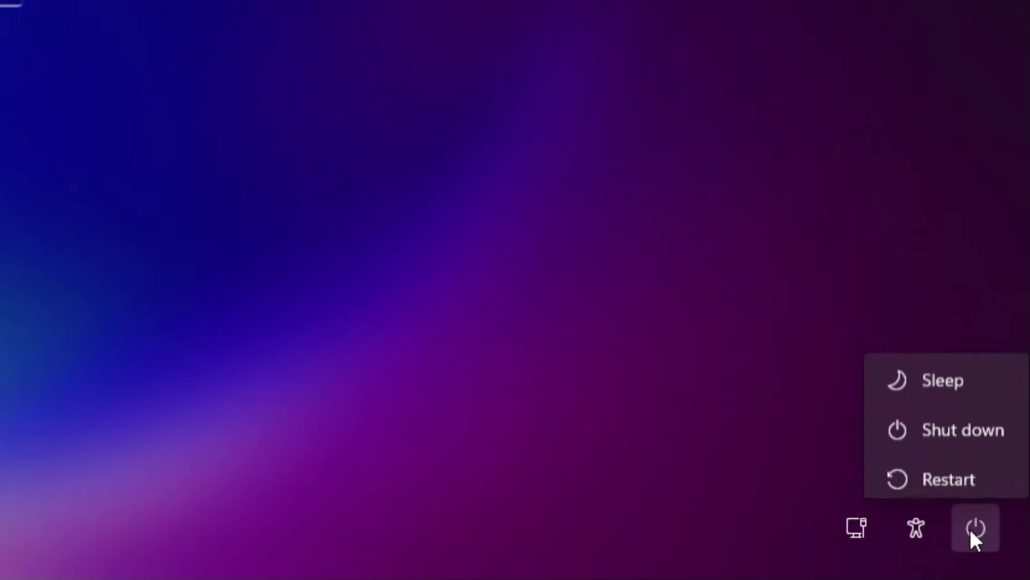
click(955, 472)
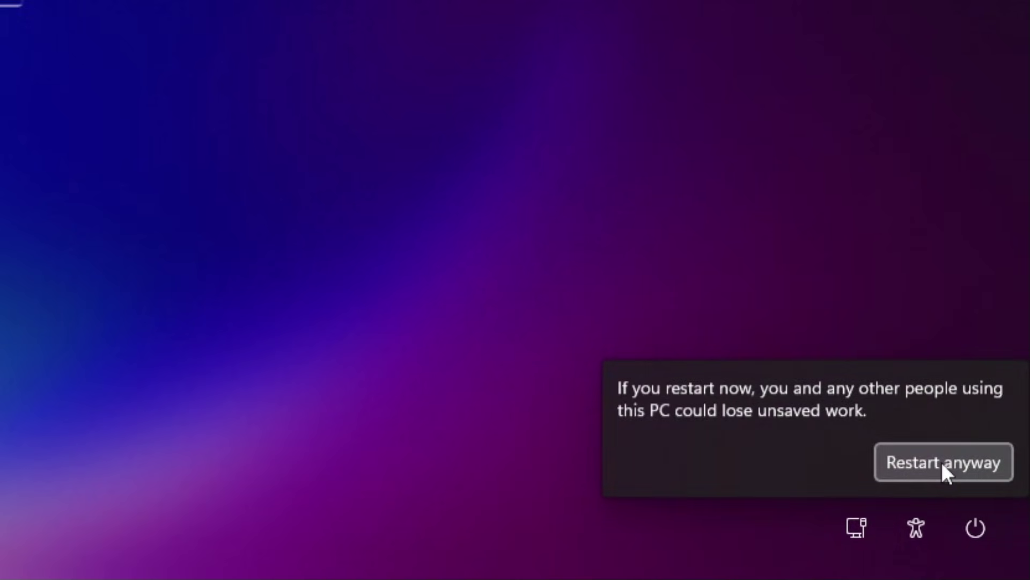
click(941, 461)
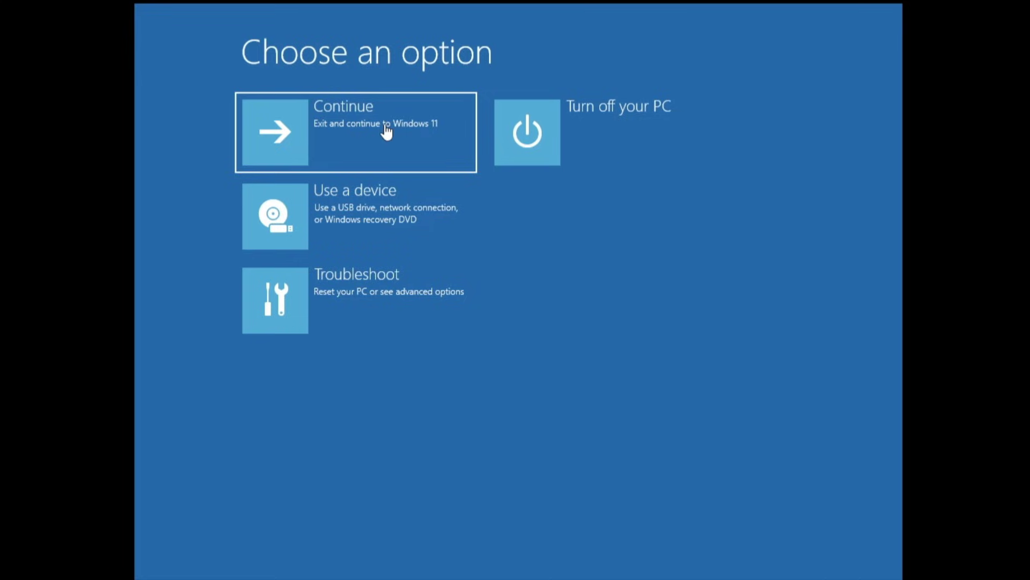
Launch Command Prompt via Troubleshoot > Advanced options in the recovery environment.
click(374, 286)
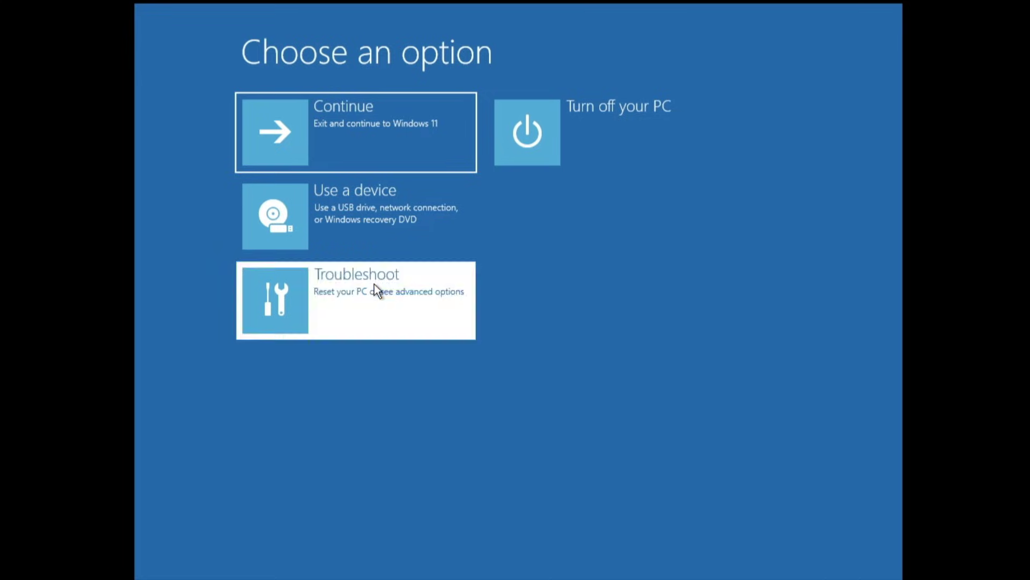
click(384, 218)
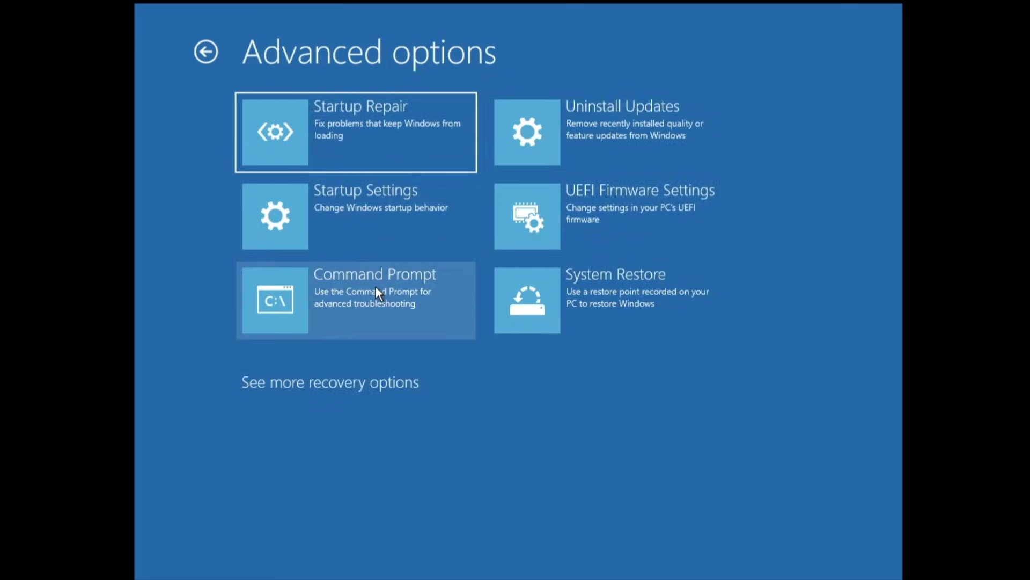
click(376, 291)
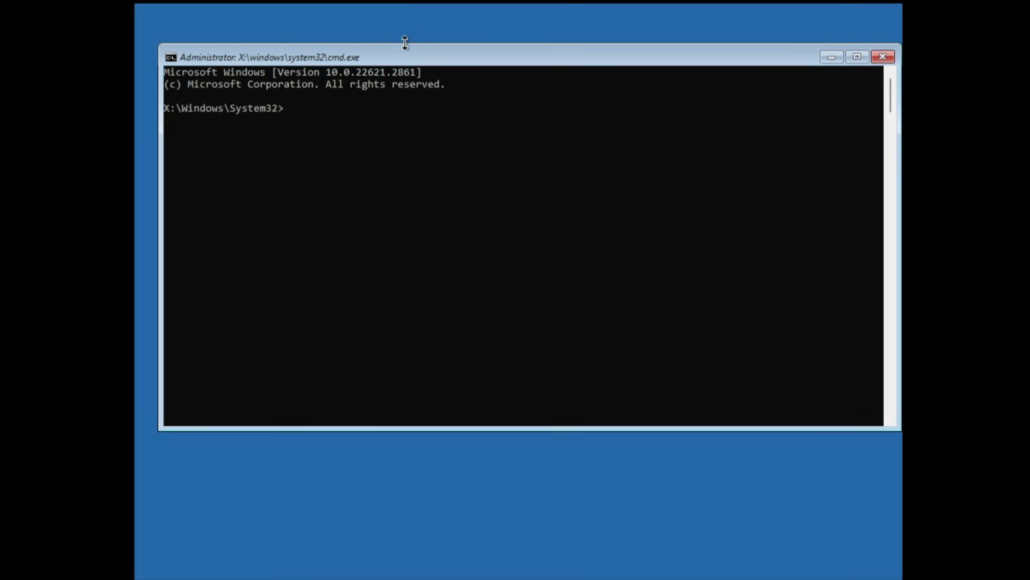
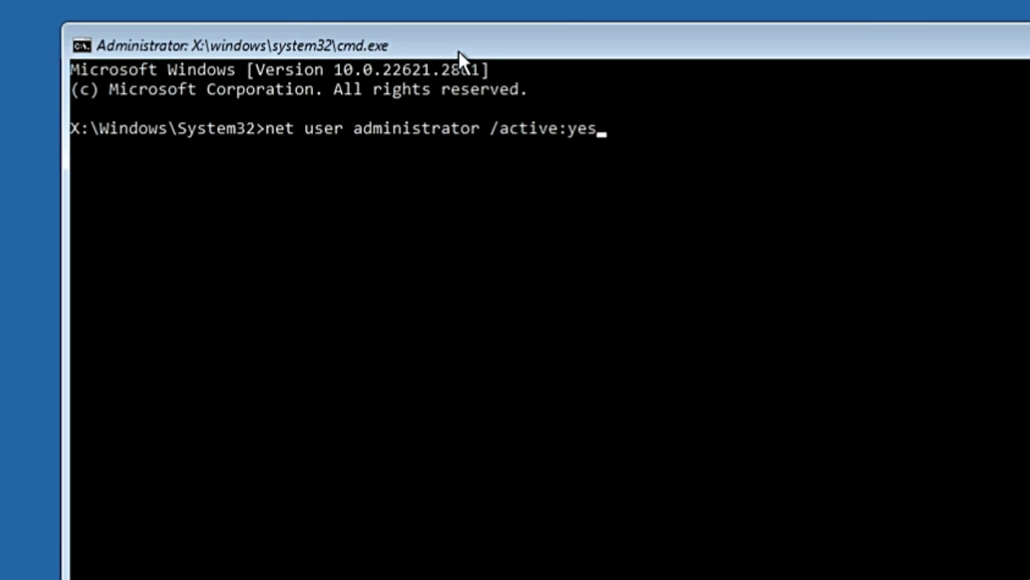
Run 'net user administrator /active:yes' to enable the built-in Administrator account.
key(Return)
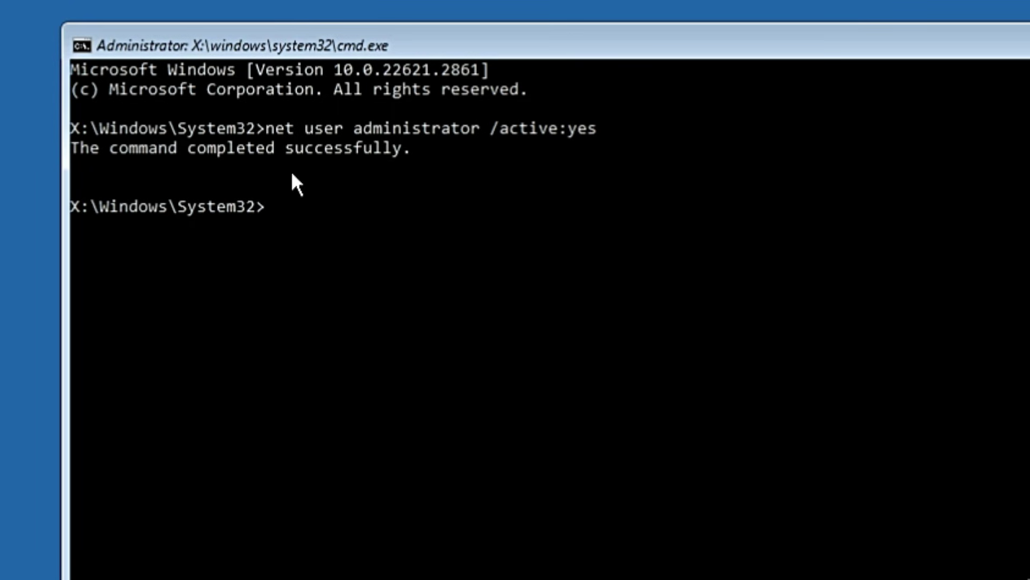
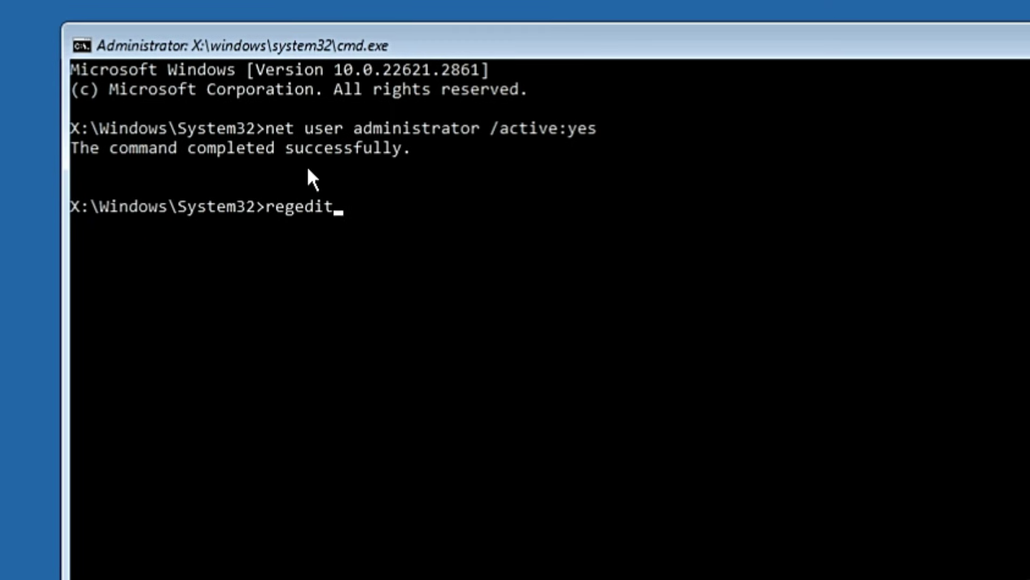
Launch regedit from the command prompt, reposition its window, and select HKEY_LOCAL_MACHINE.
key(Return)
drag(277, 76, 447, 51)
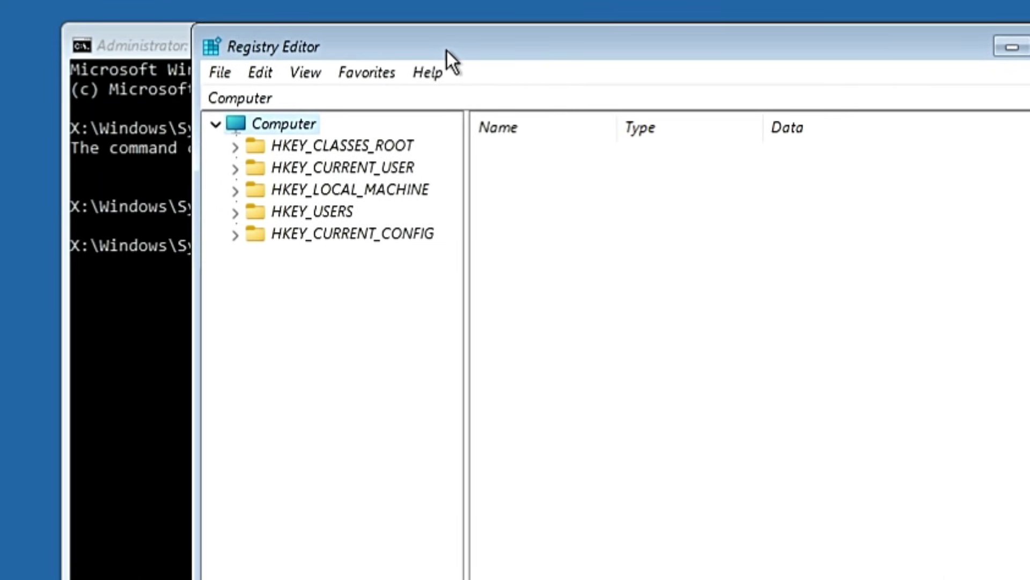
click(298, 191)
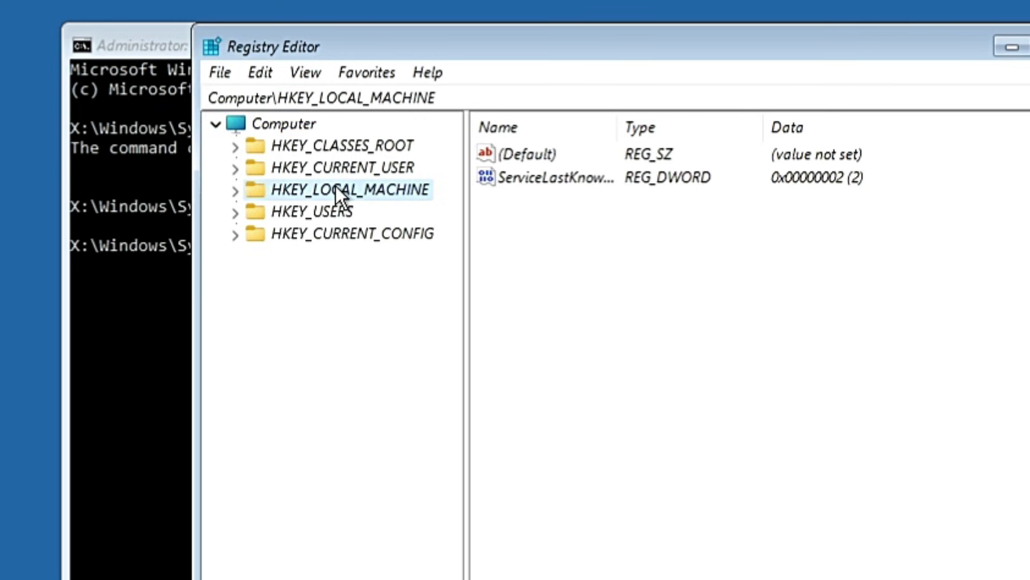
Start File > Load Hive and browse into the Windows (C:) drive.
click(219, 76)
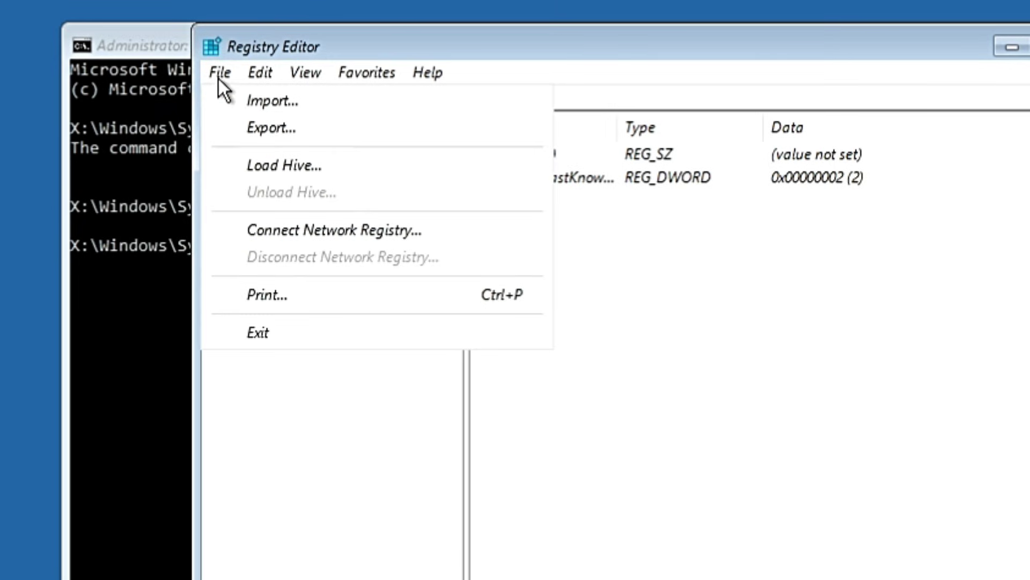
click(257, 168)
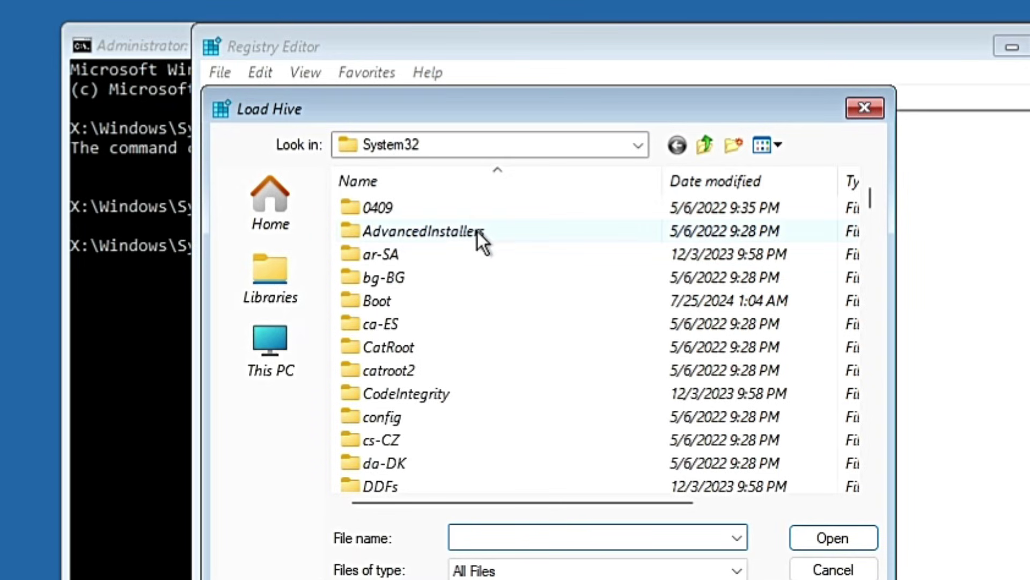
click(264, 353)
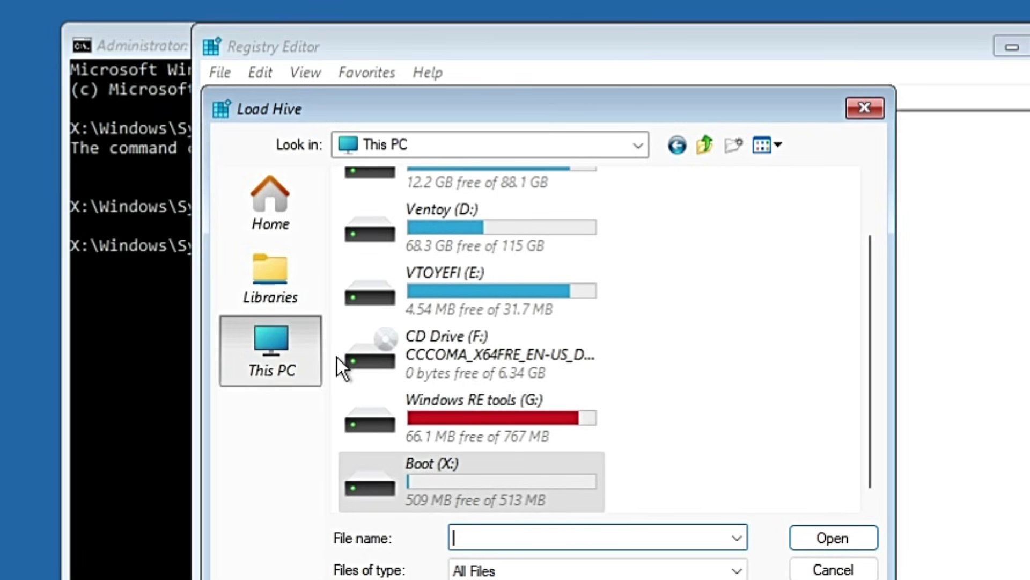
scroll(511, 346, up, 1)
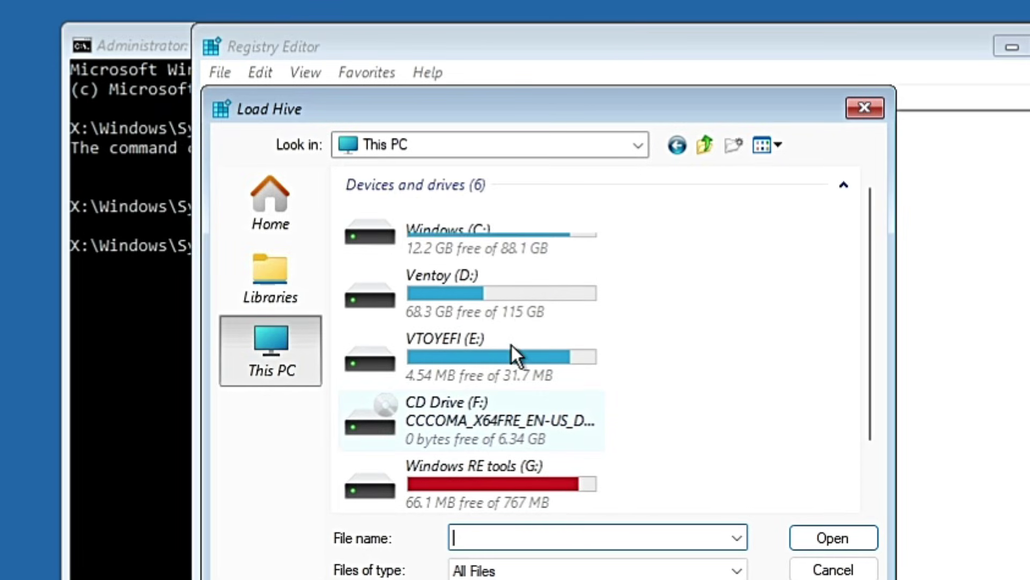
click(475, 246)
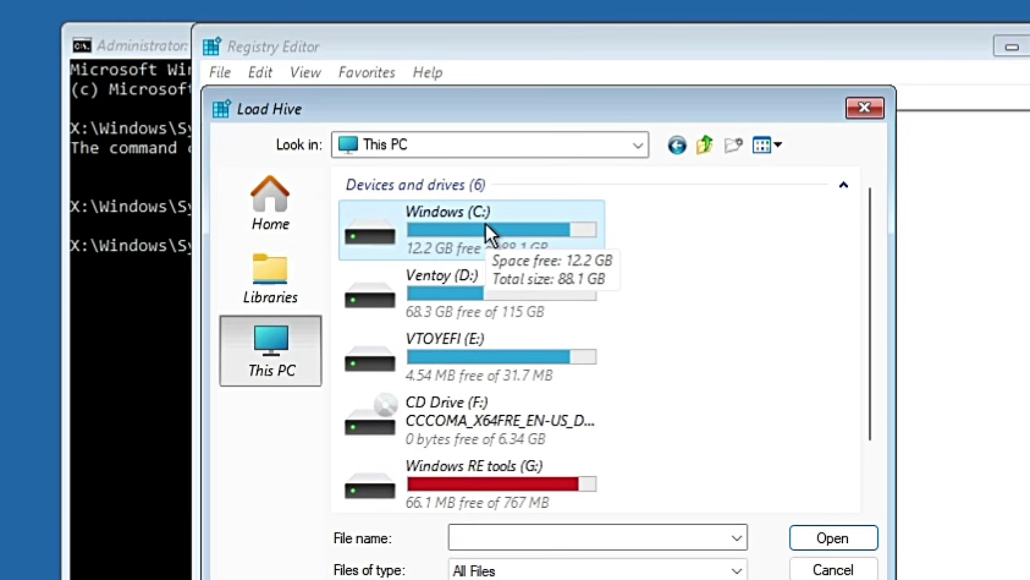
double_click(486, 222)
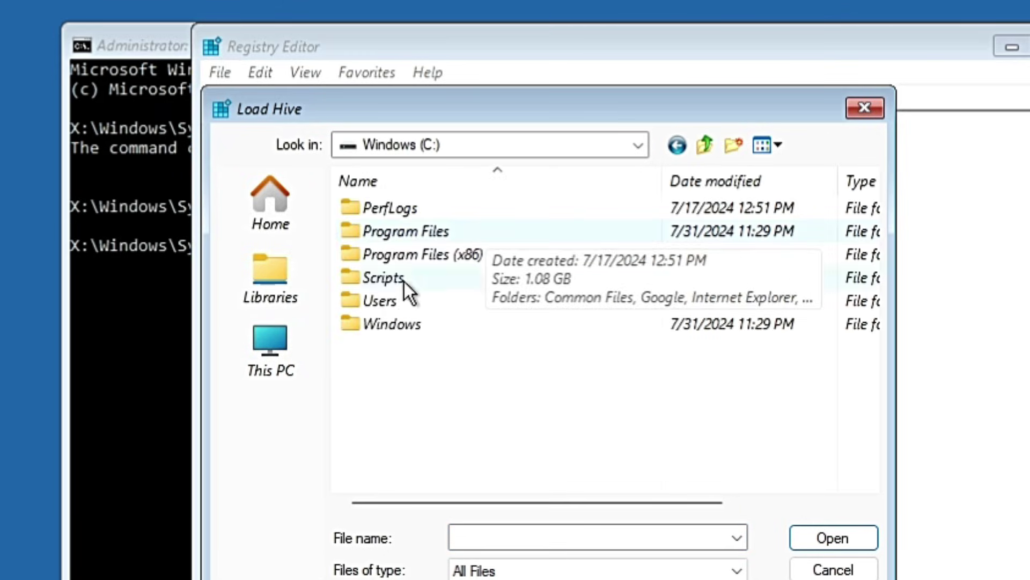
Navigate through Windows and System32 into the config folder.
click(390, 321)
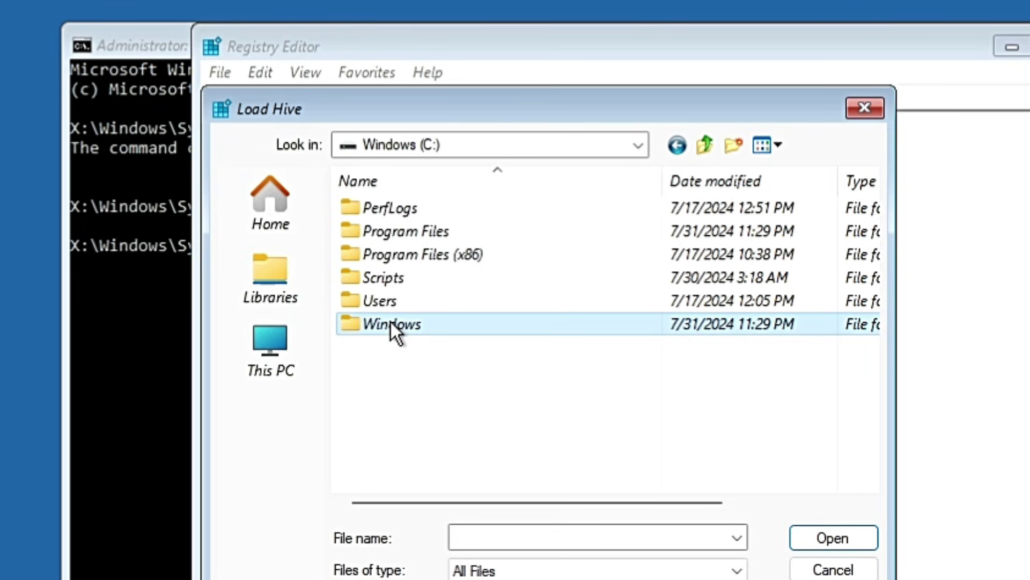
double_click(398, 322)
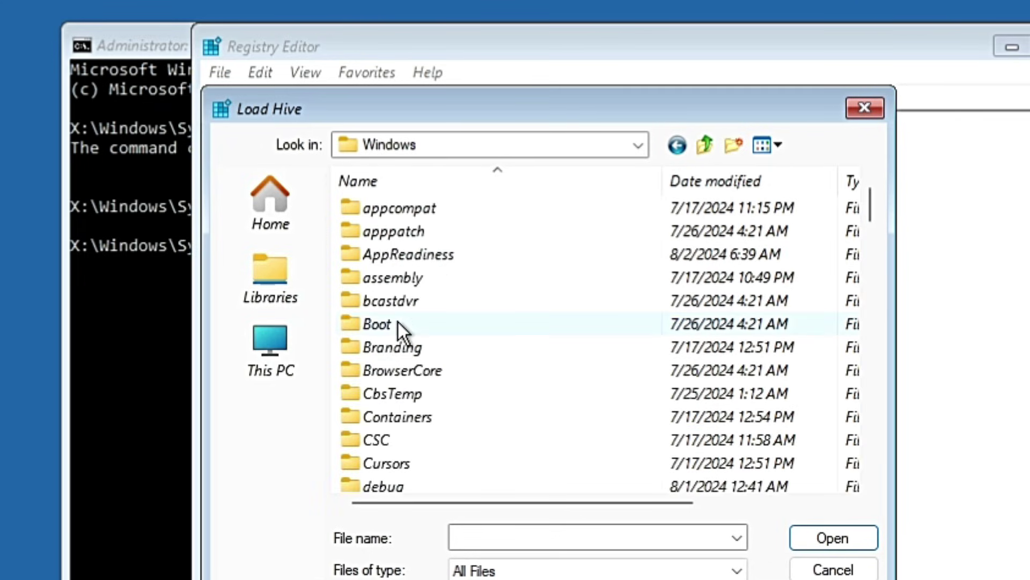
scroll(429, 365, down, 3)
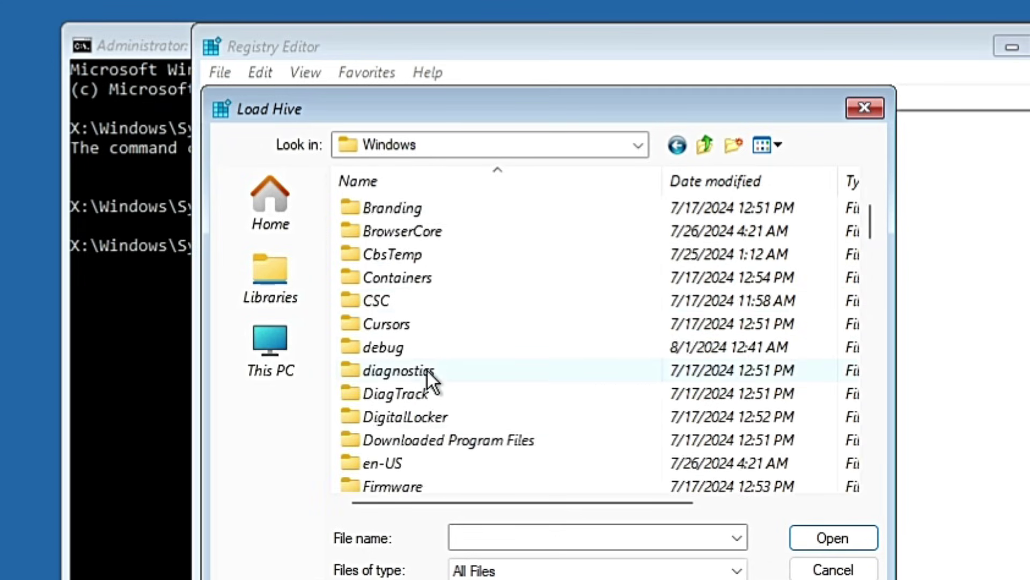
scroll(423, 376, down, 15)
click(419, 394)
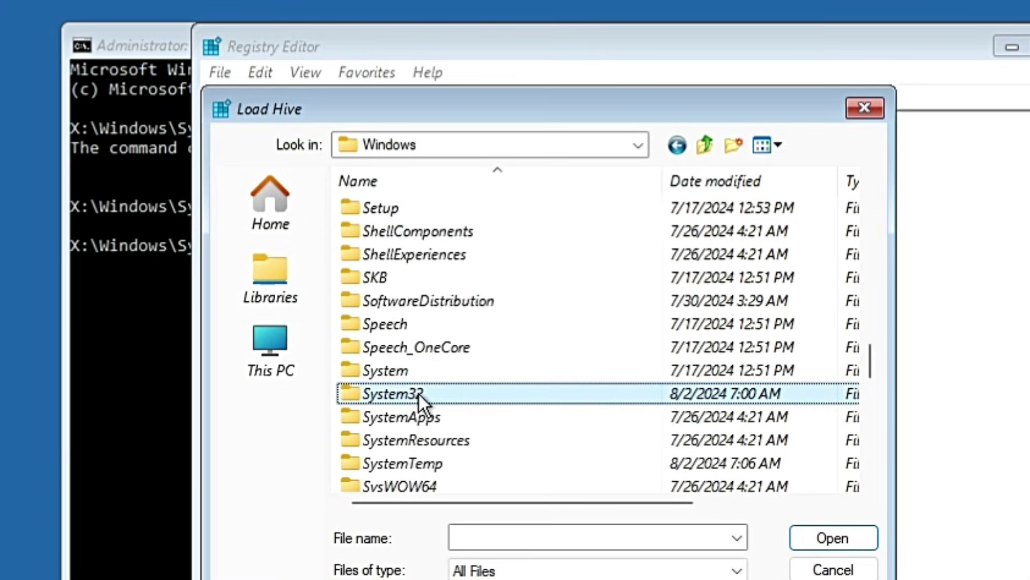
double_click(419, 394)
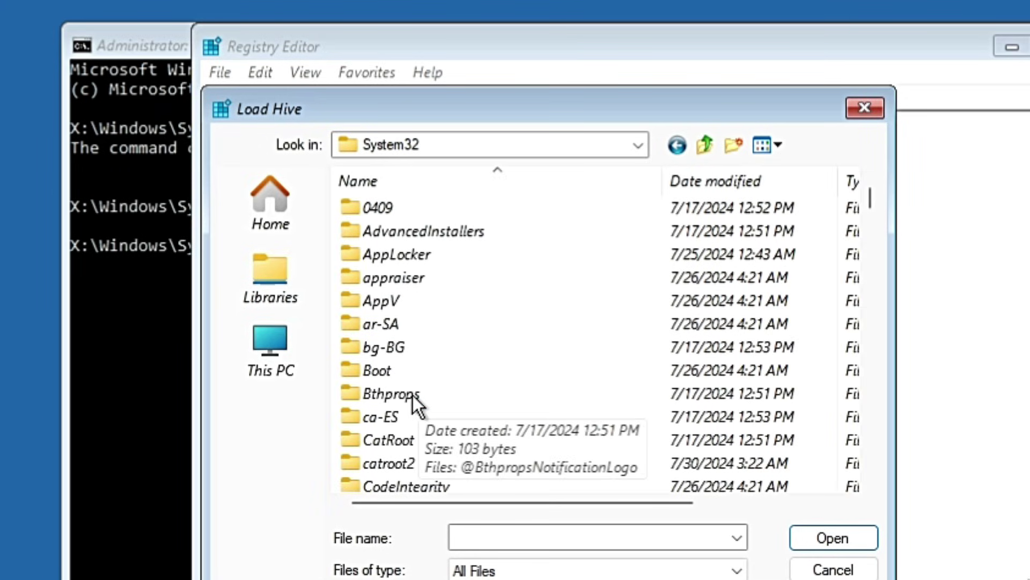
key(c)
key(c)
key(c)
scroll(460, 378, down, 1)
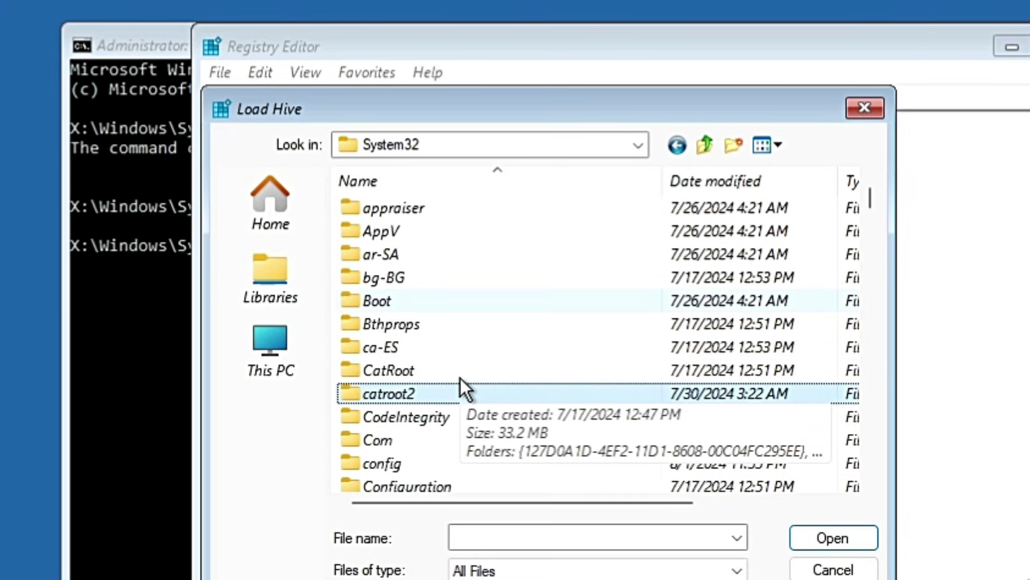
scroll(460, 378, down, 1)
click(385, 394)
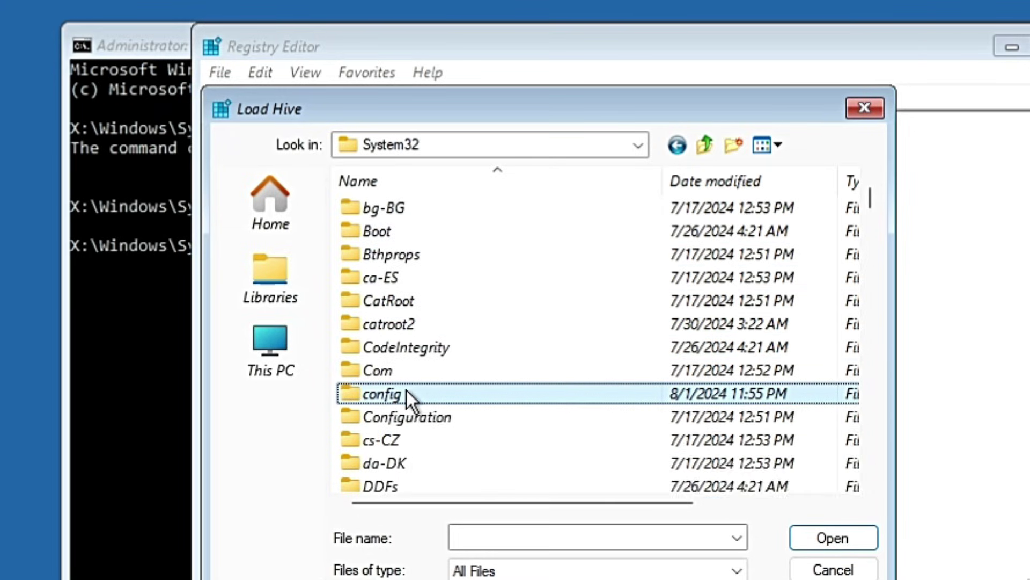
double_click(407, 393)
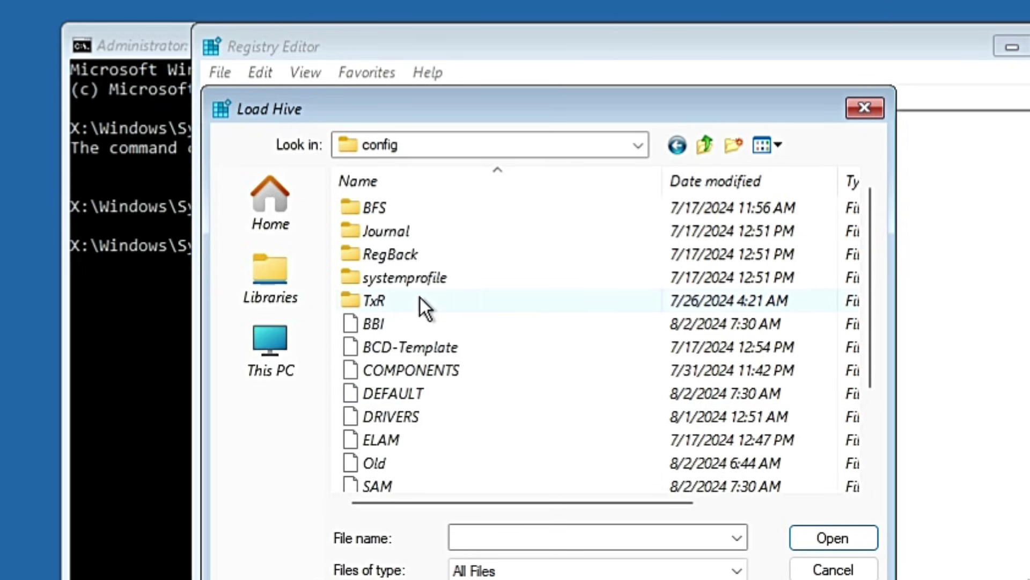
Select the SOFTWARE hive file in config and open it.
scroll(420, 328, down, 2)
click(413, 420)
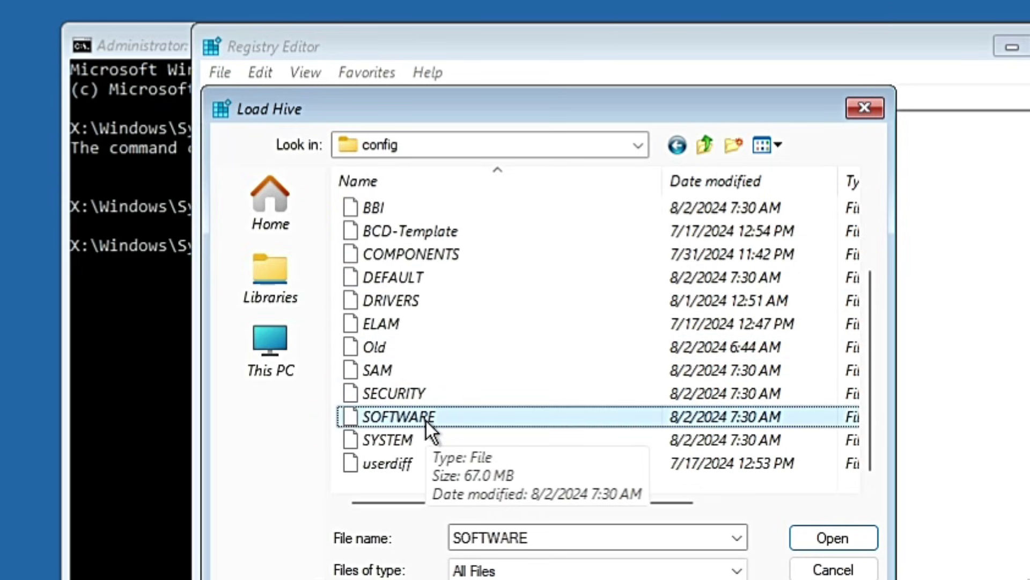
click(409, 416)
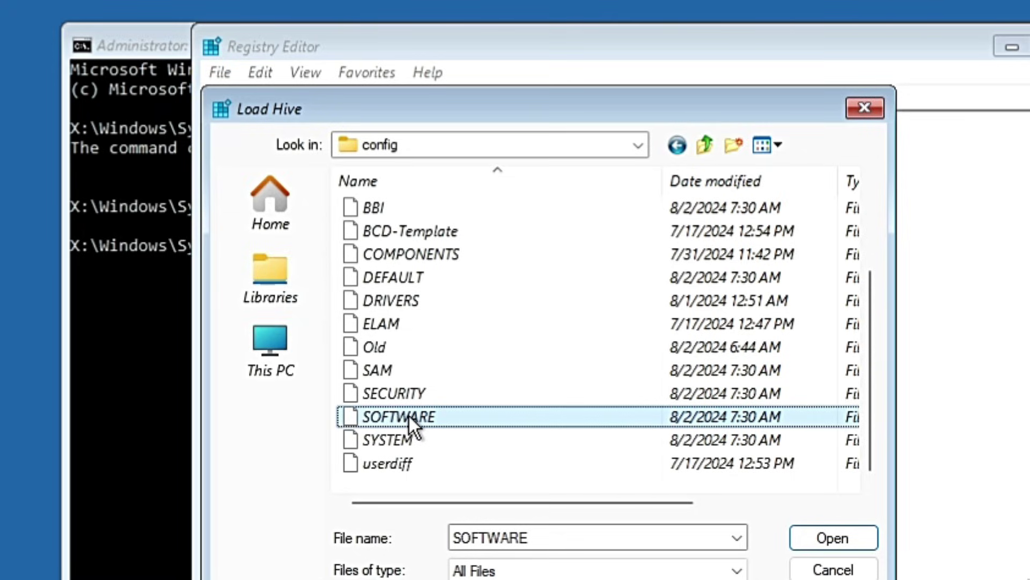
click(515, 438)
click(508, 418)
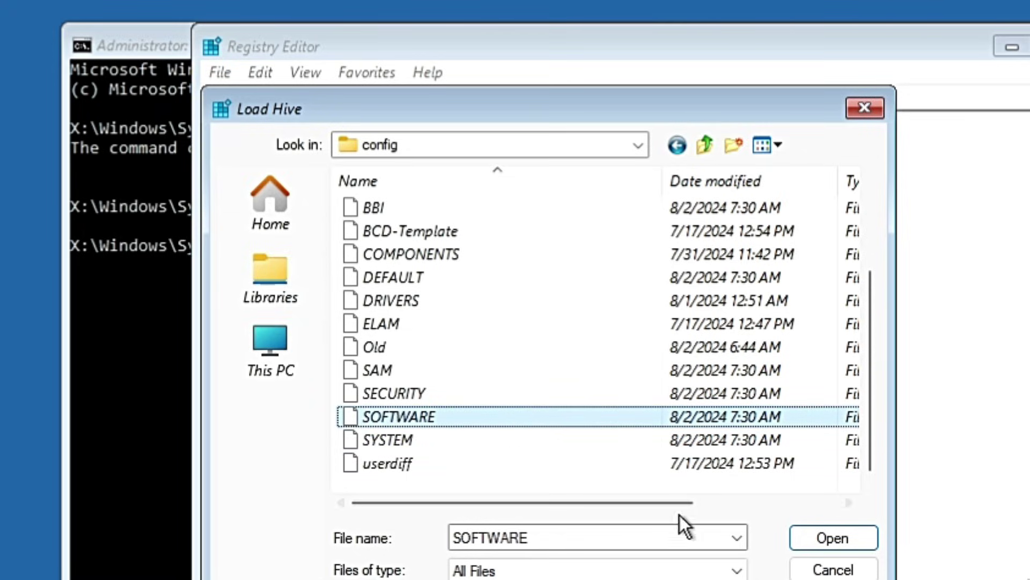
click(825, 538)
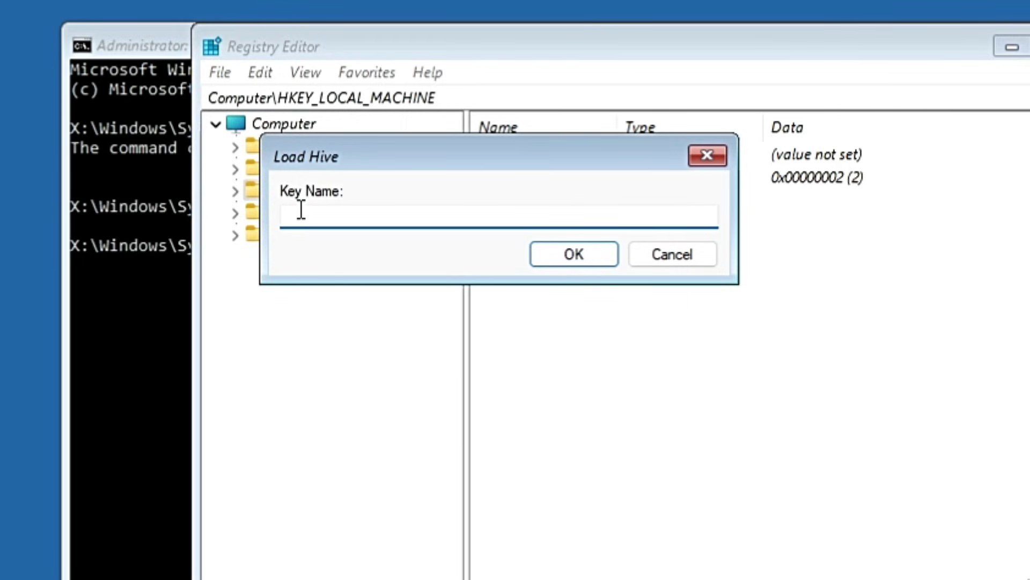
Enter msoftware as the hive key name and confirm the load.
text(msoftware)
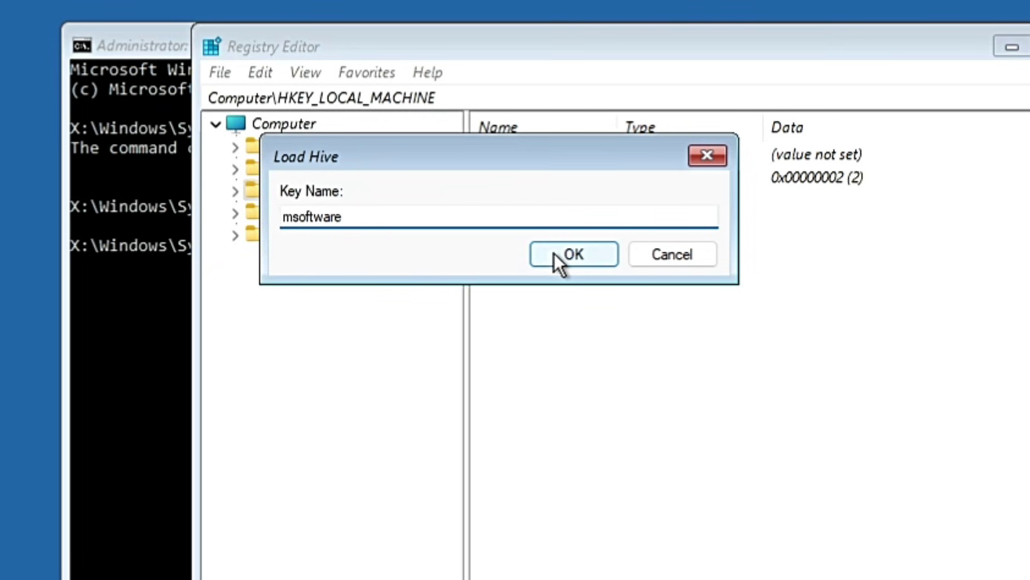
click(573, 253)
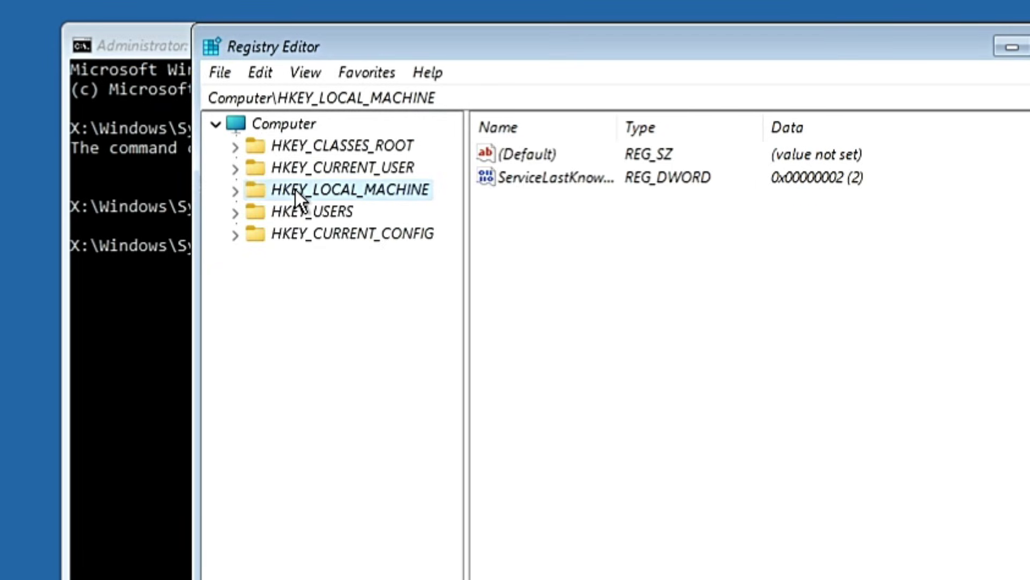
Expand HKEY_LOCAL_MACHINE, the msoftware hive, and its Microsoft key.
double_click(343, 188)
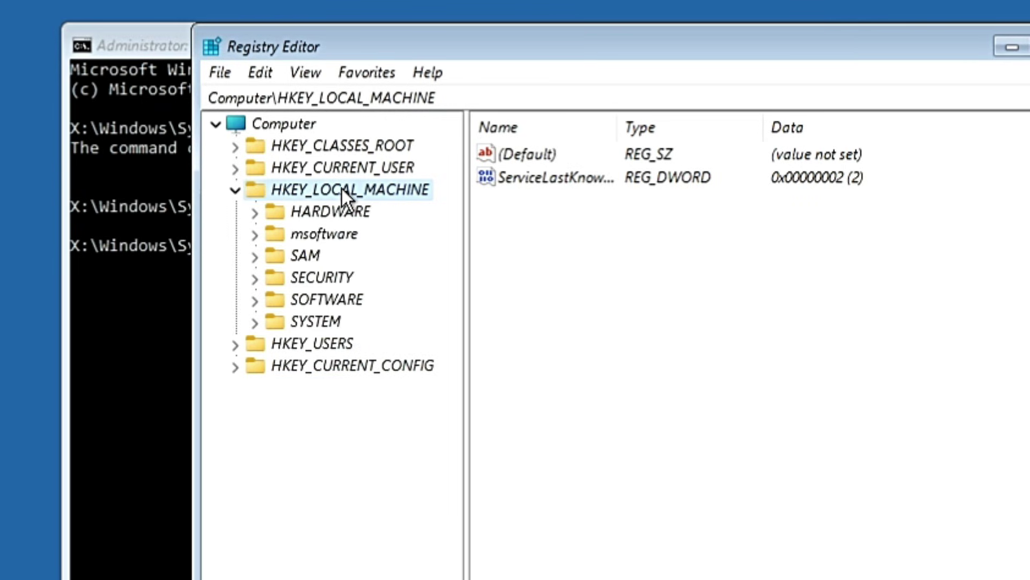
click(310, 235)
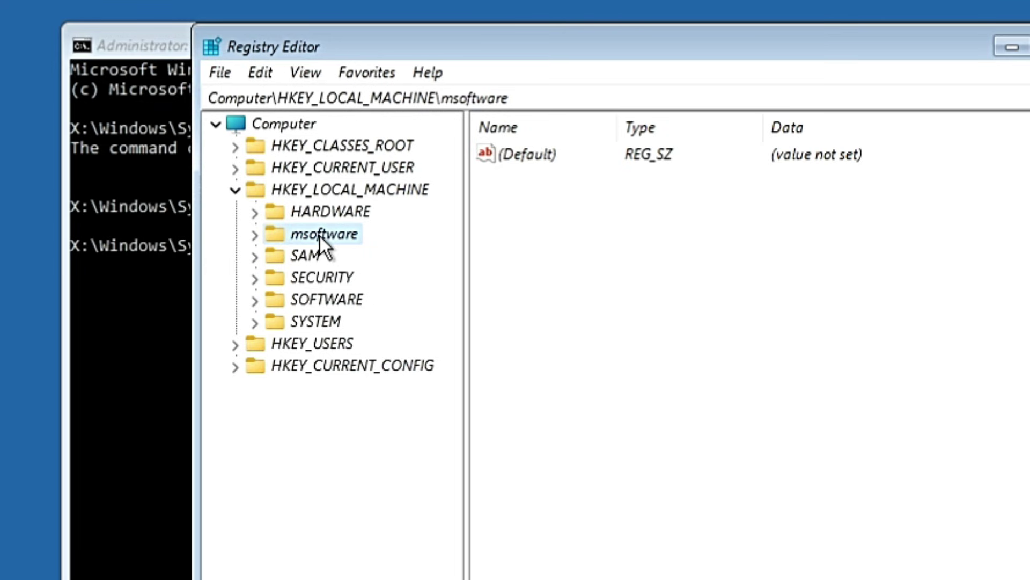
double_click(319, 236)
click(338, 329)
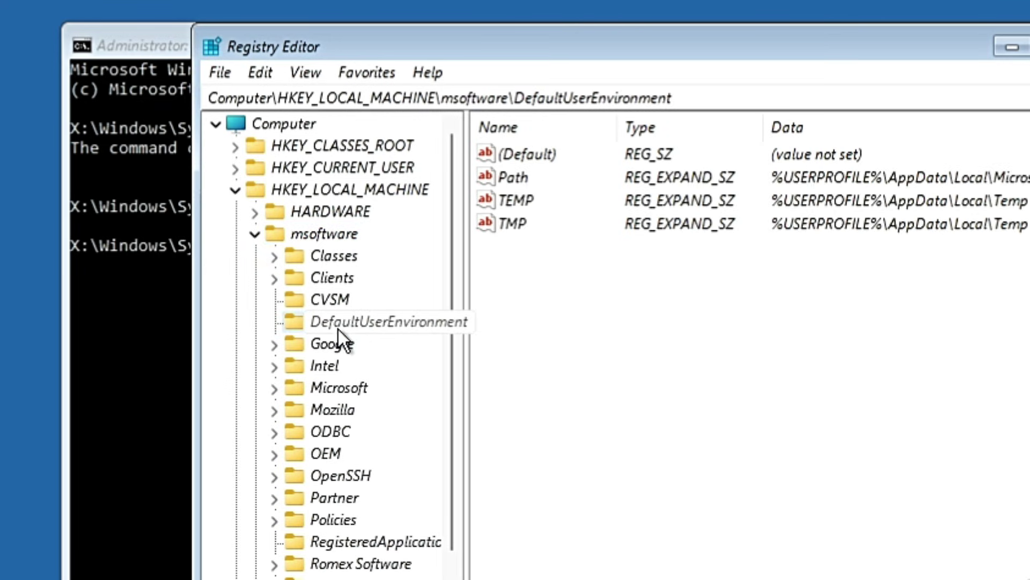
scroll(335, 421, down, 1)
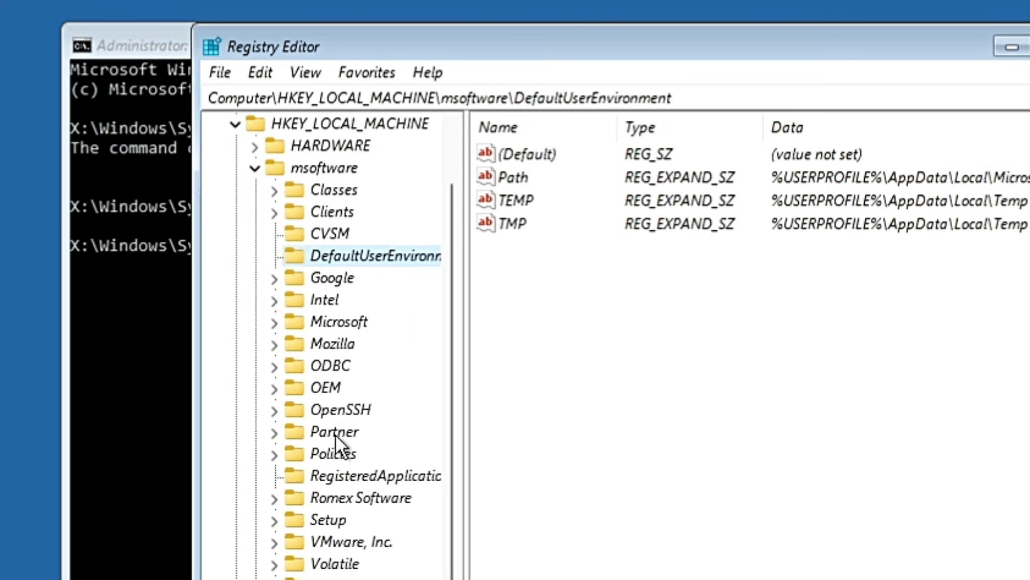
double_click(340, 324)
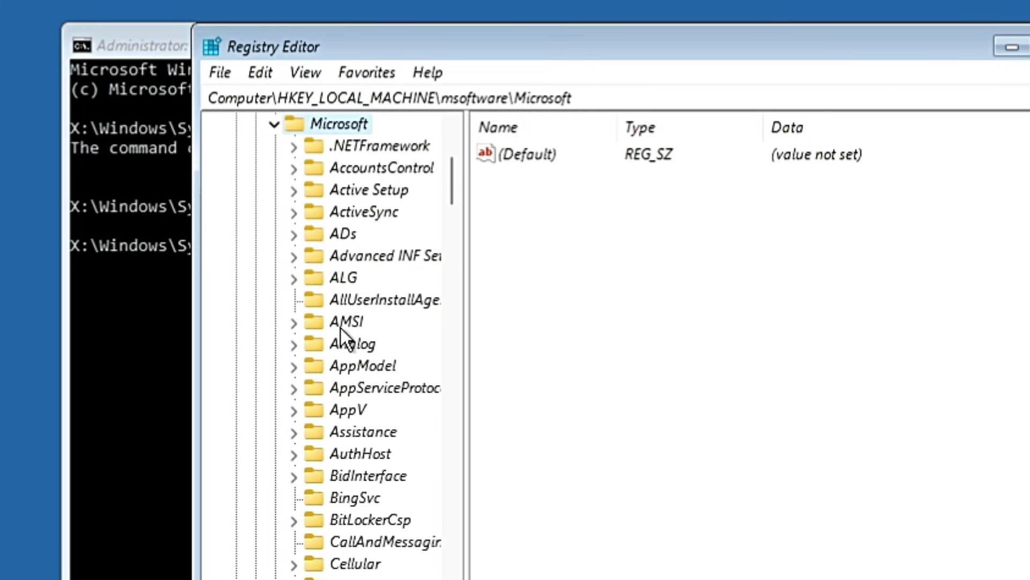
click(341, 325)
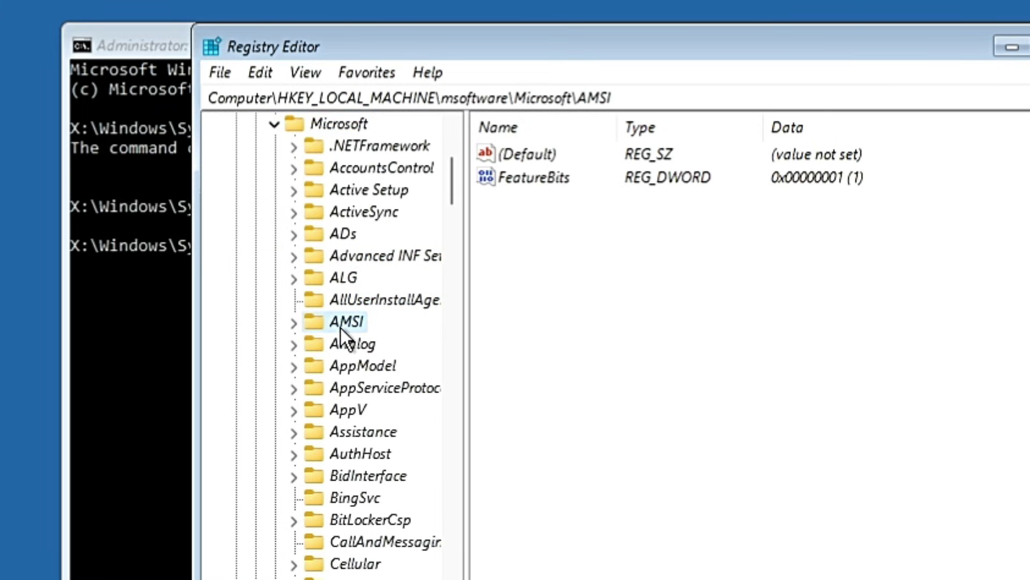
Expand Microsoft > Windows NT > CurrentVersion, widening the key tree to show full names.
key(w)
scroll(341, 333, down, 4)
scroll(342, 365, down, 4)
scroll(344, 377, down, 1)
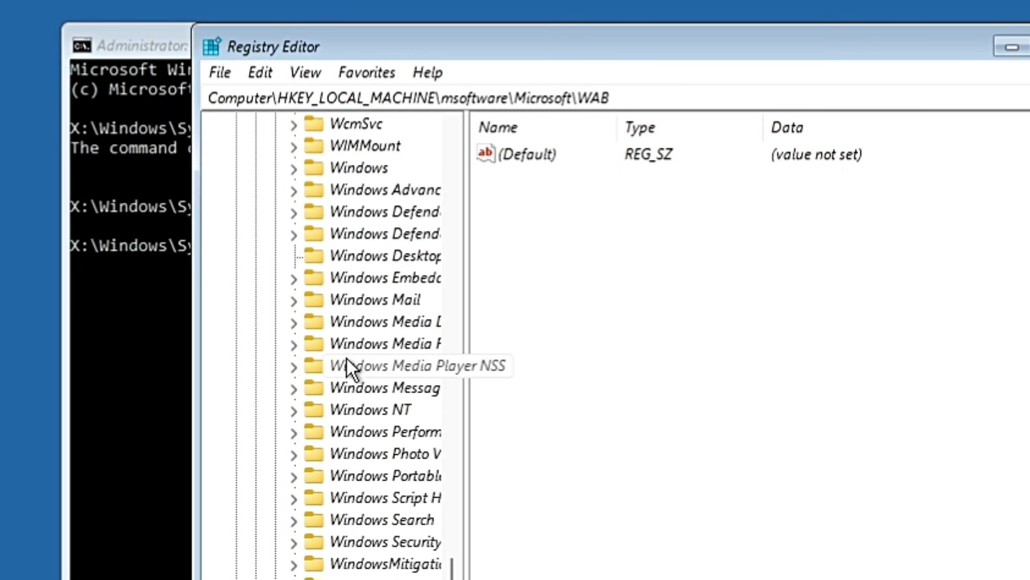
scroll(345, 370, down, 1)
click(364, 351)
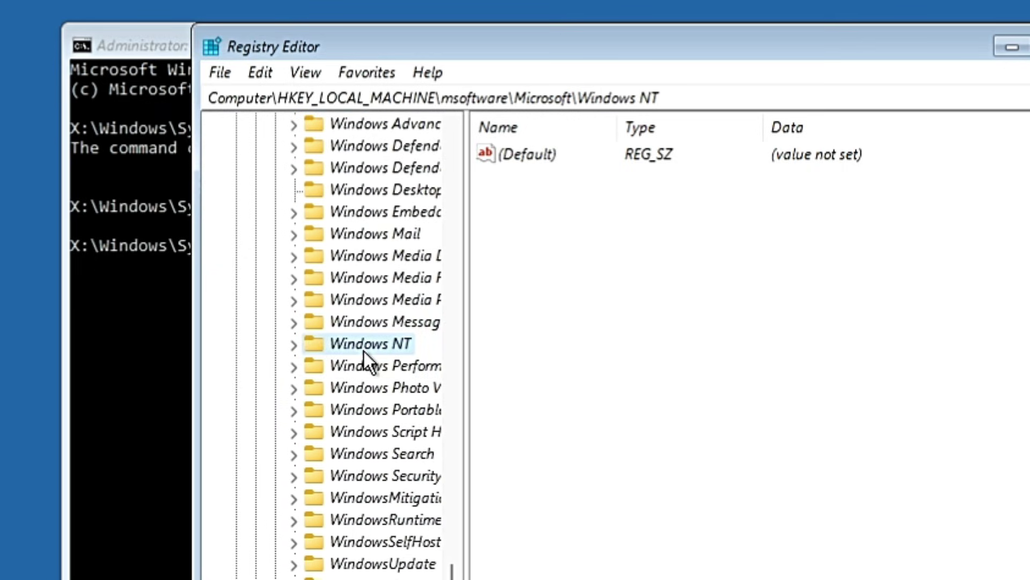
double_click(373, 344)
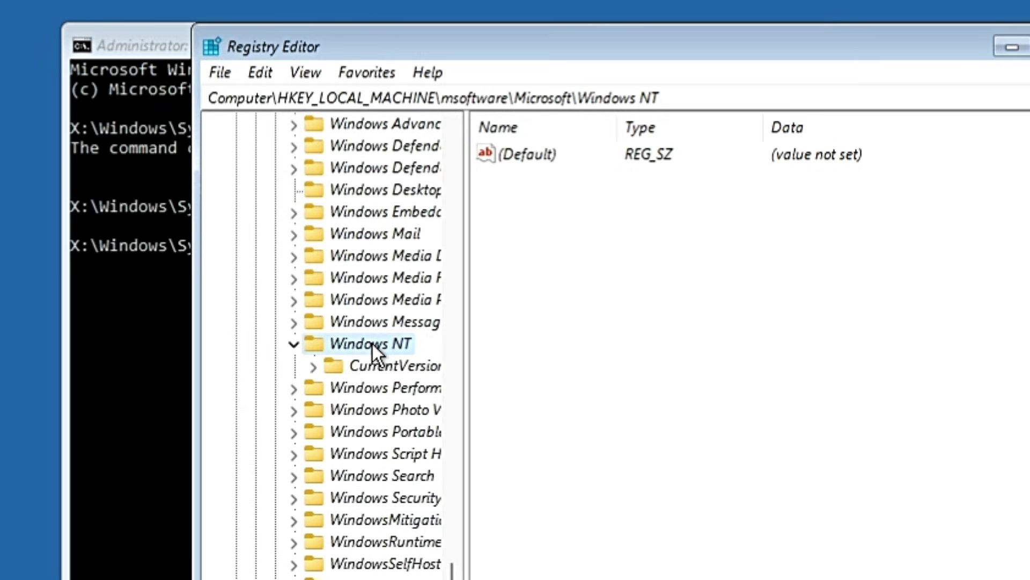
drag(465, 364, 558, 367)
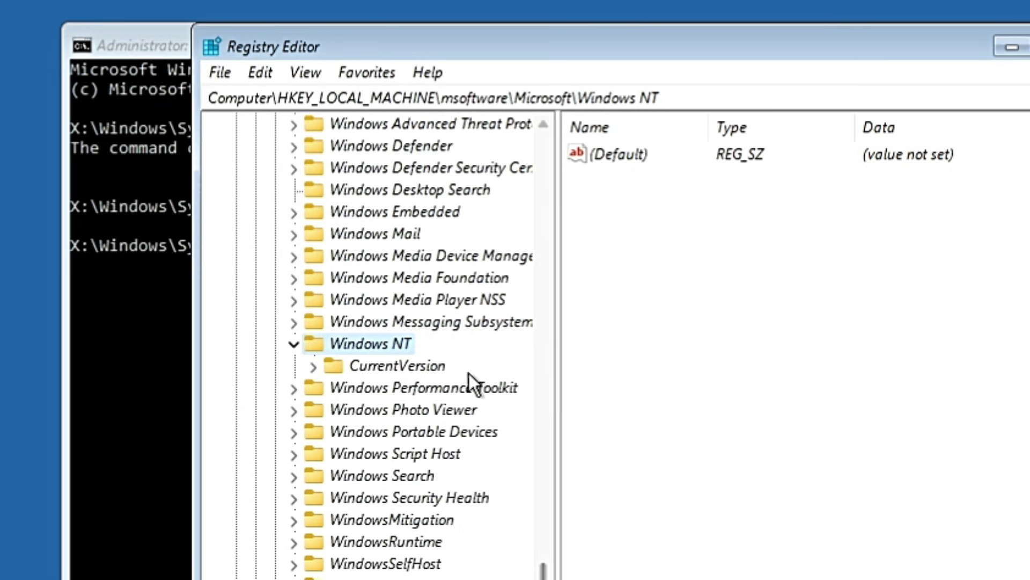
double_click(404, 367)
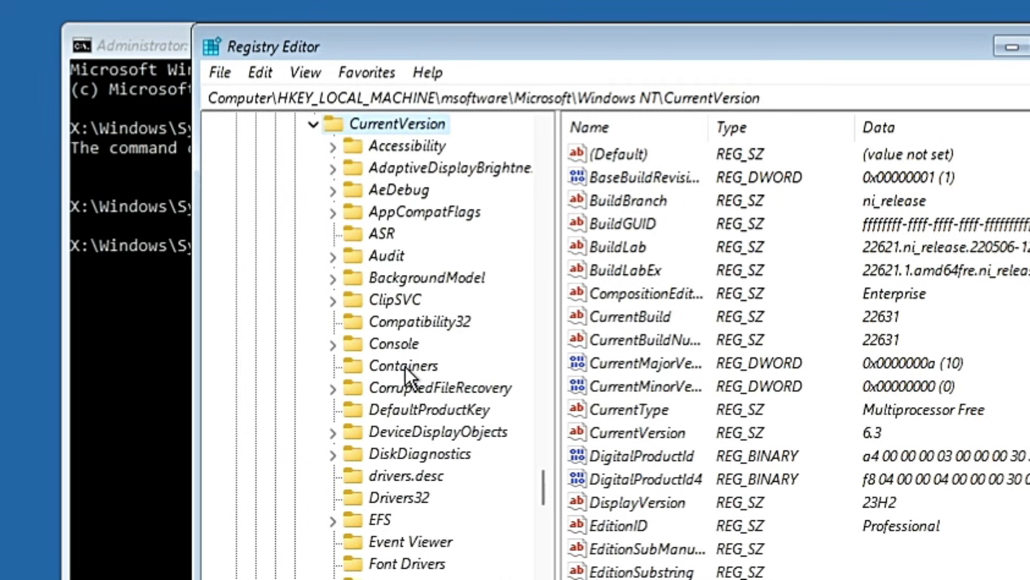
Open PasswordLess\Device, autosize the Name column, and edit DevicePasswordLessBuildVersion.
click(404, 366)
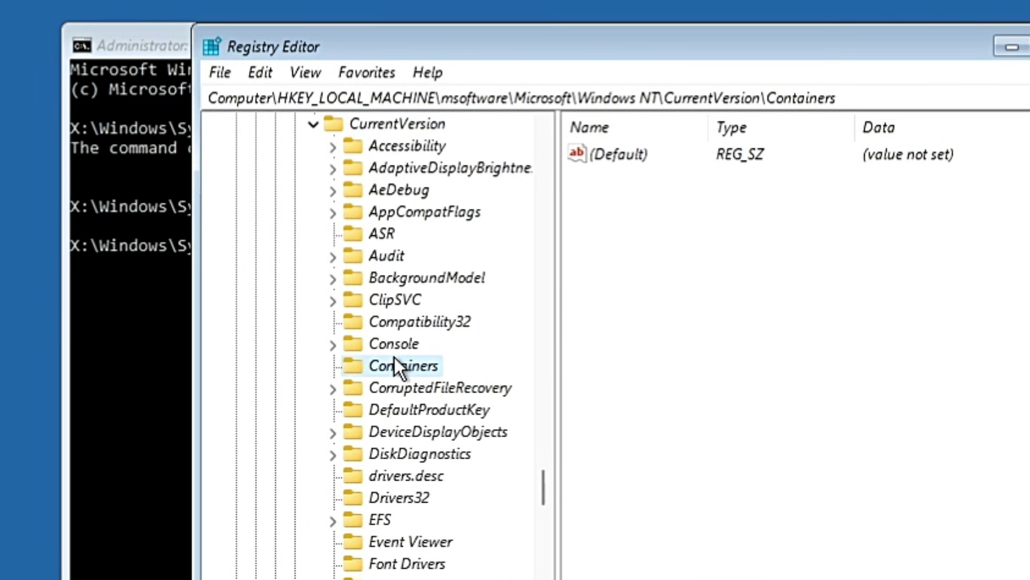
key(p)
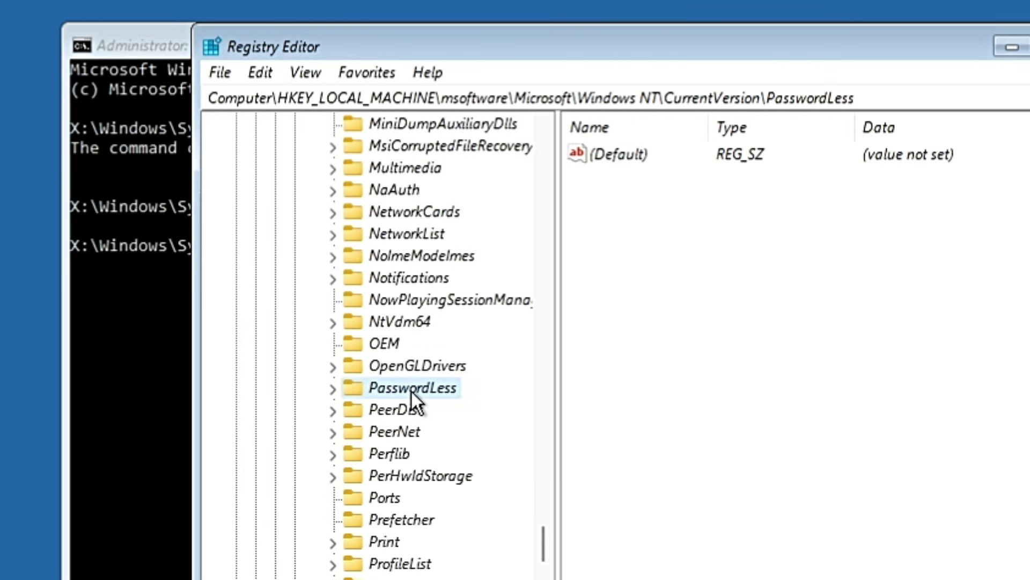
double_click(409, 389)
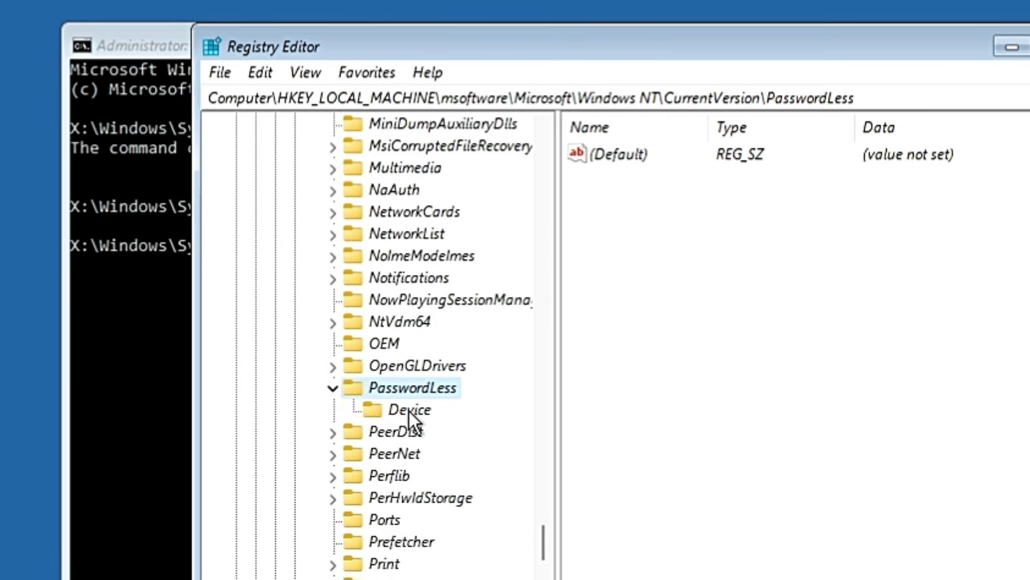
click(409, 411)
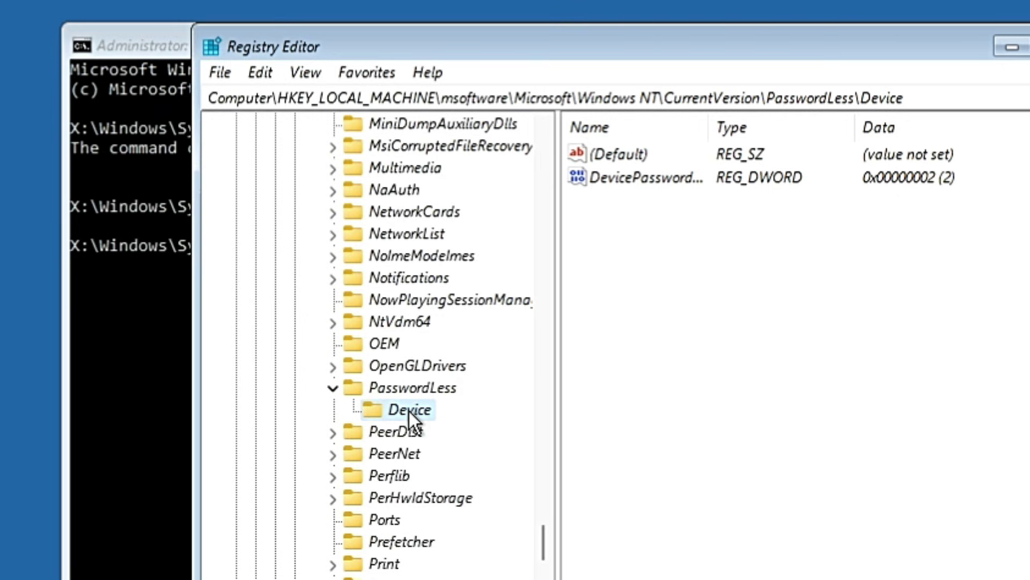
click(626, 181)
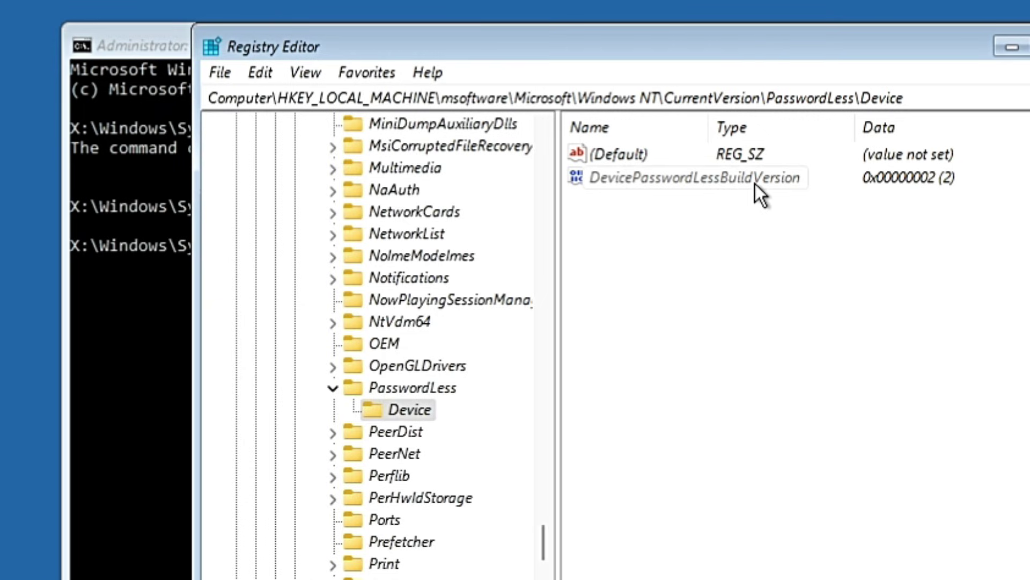
key(ctrl+KP_Add)
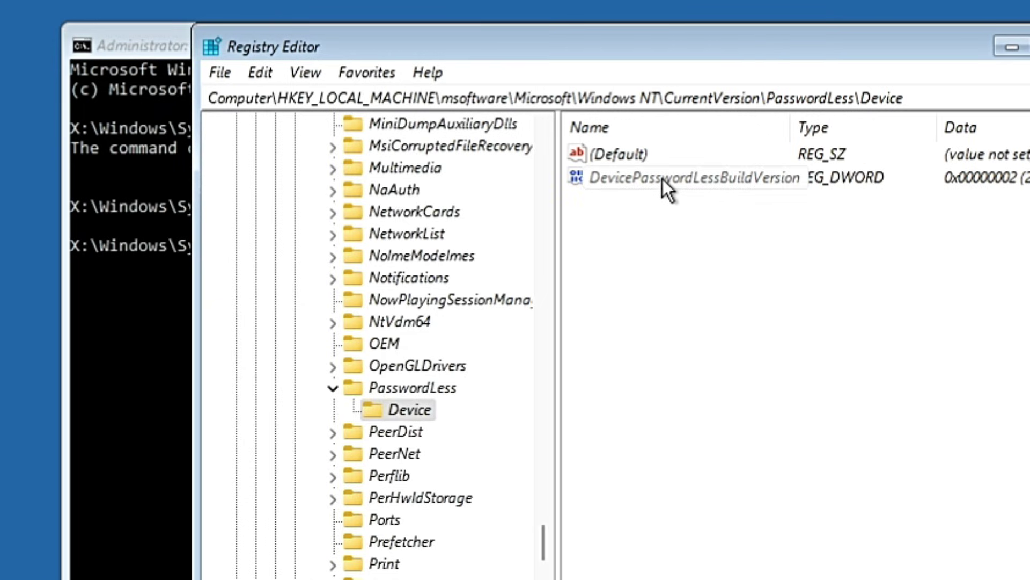
double_click(665, 179)
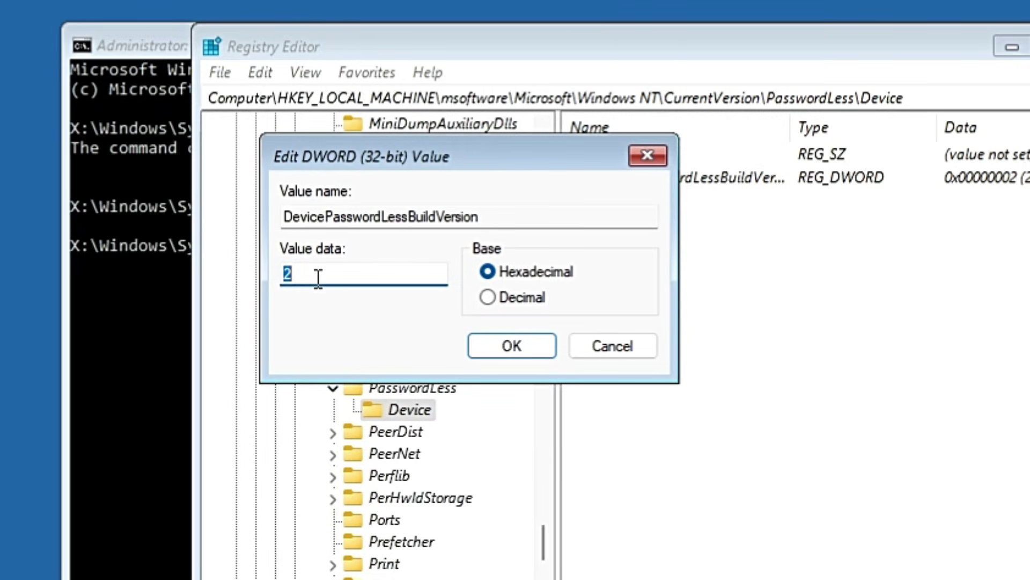
Change DevicePasswordLessBuildVersion value data to 0, then move back up to Windows NT.
text(0)
click(494, 351)
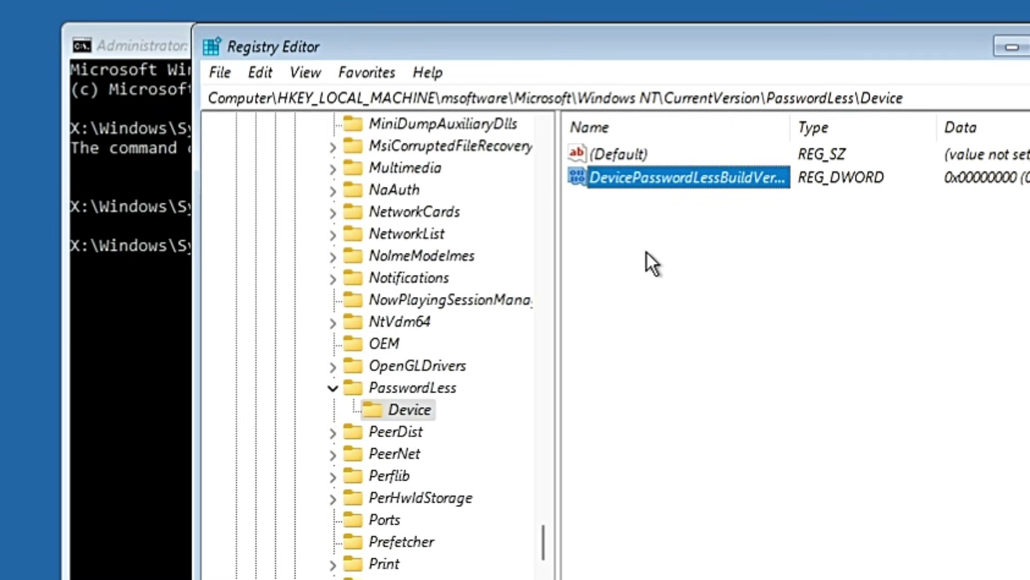
key(Left)
key(Left)
key(Left)
key(Left)
drag(529, 544, 548, 148)
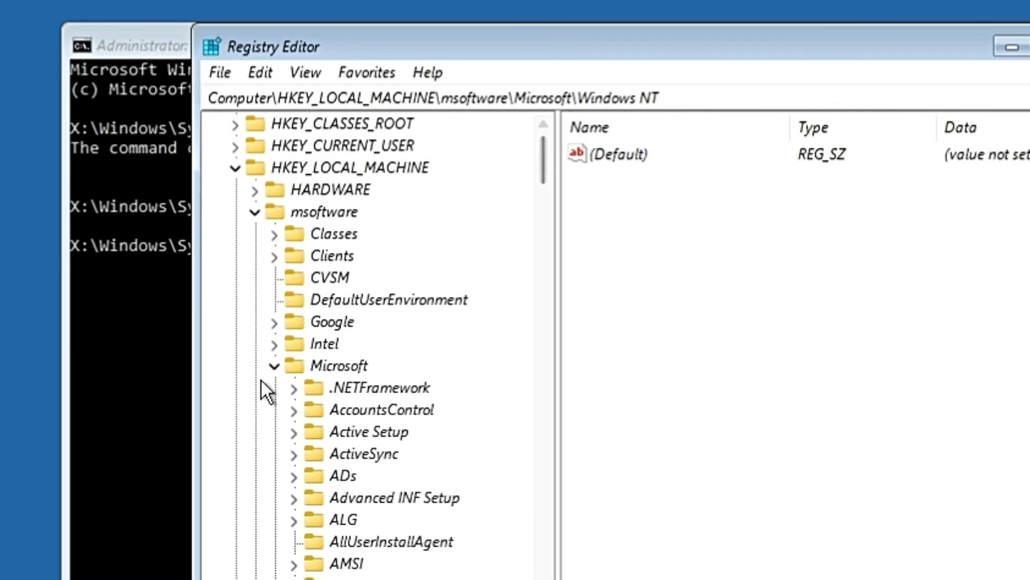
Collapse the Microsoft and msoftware keys, leaving msoftware selected, and bring up the File menu.
click(271, 367)
click(257, 213)
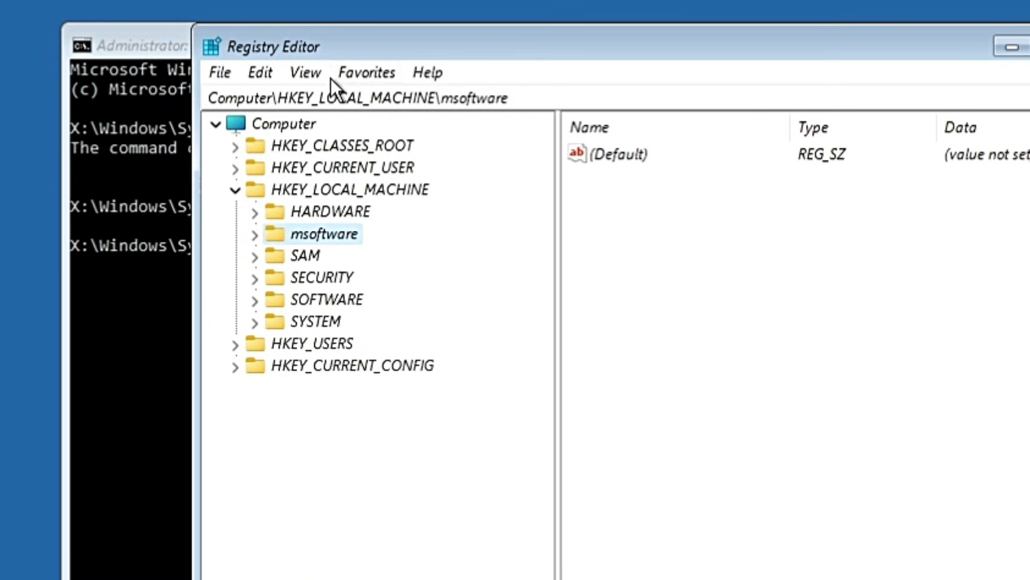
click(214, 69)
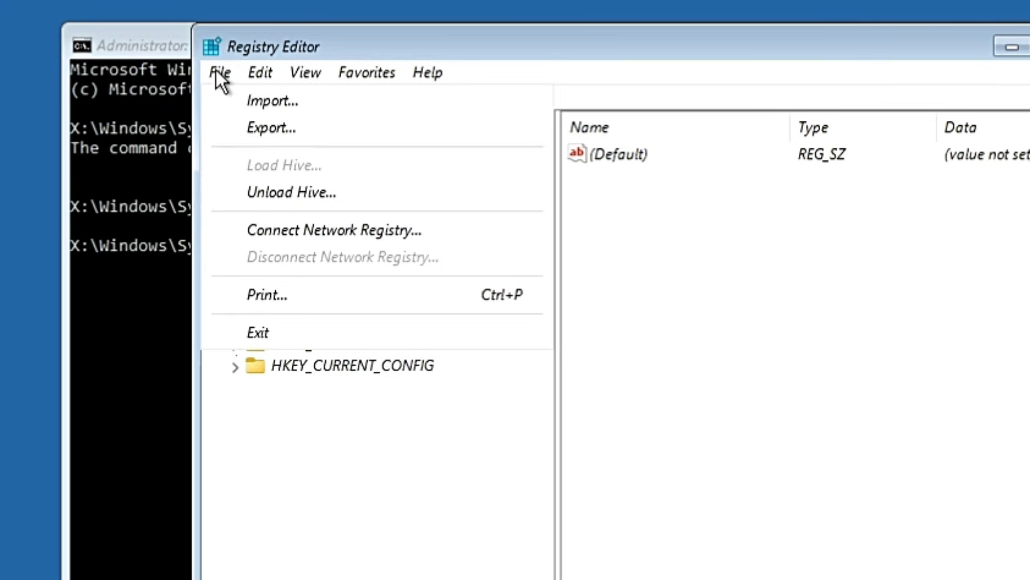
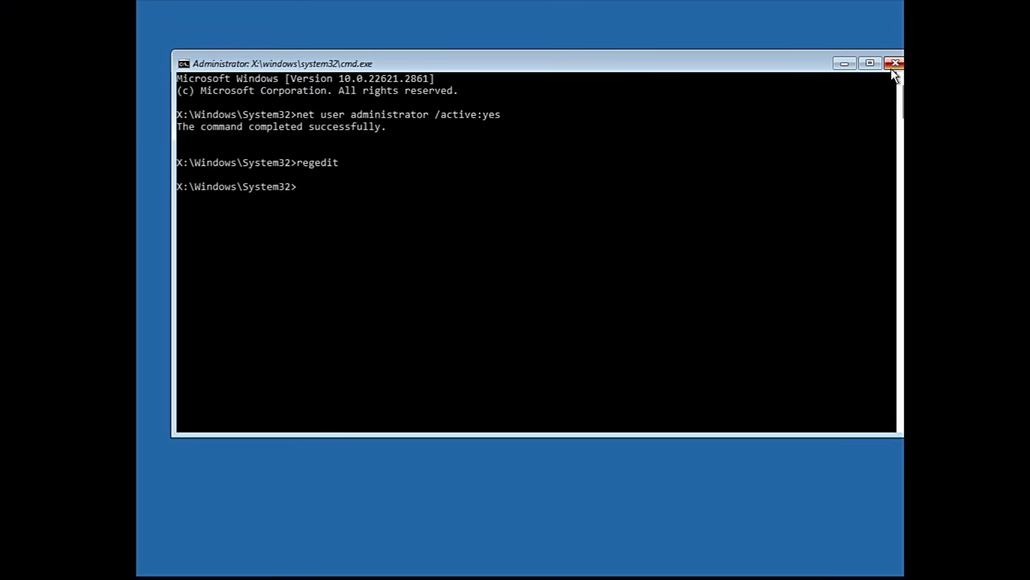
Close the recovery cmd window and choose Continue on the Choose an option screen.
click(893, 64)
click(472, 138)
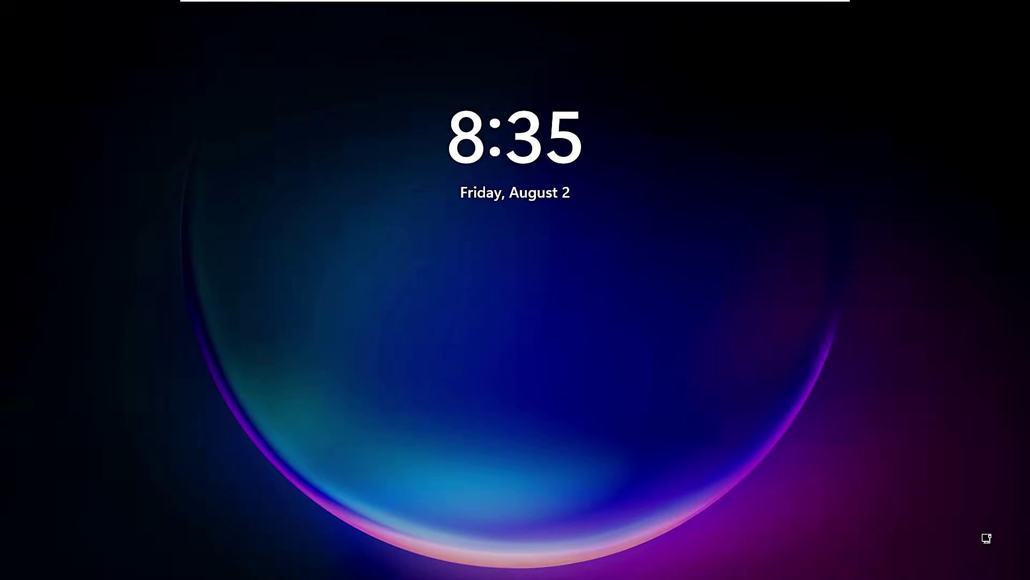
Dismiss the lock screen and enter the account PIN to sign in.
click(475, 226)
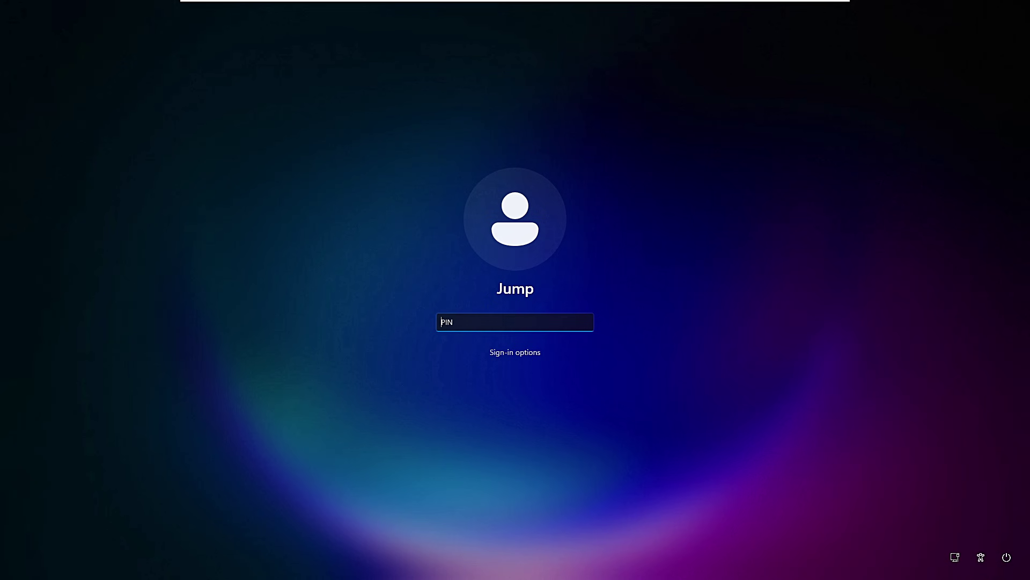
text(****)
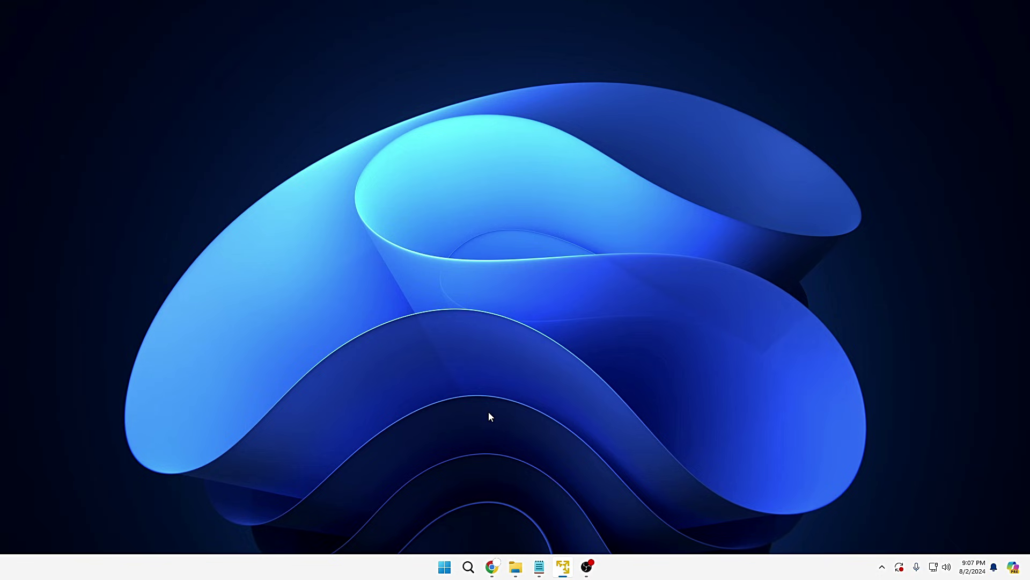
Search Chrome for 'hirencd' and open the hirensbootcd.org website.
mouse_move(492, 567)
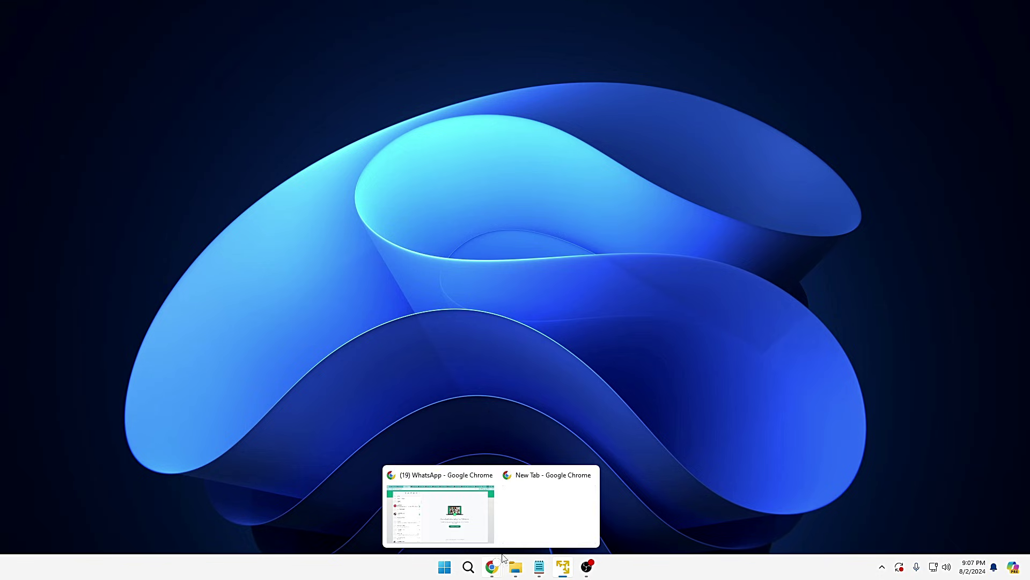
click(538, 523)
click(504, 70)
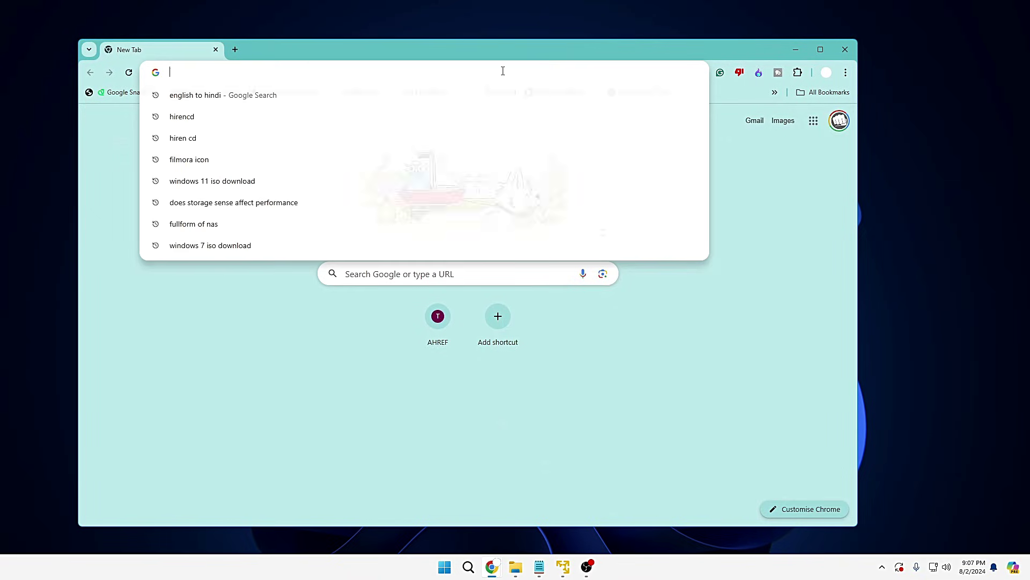
text(hirencd)
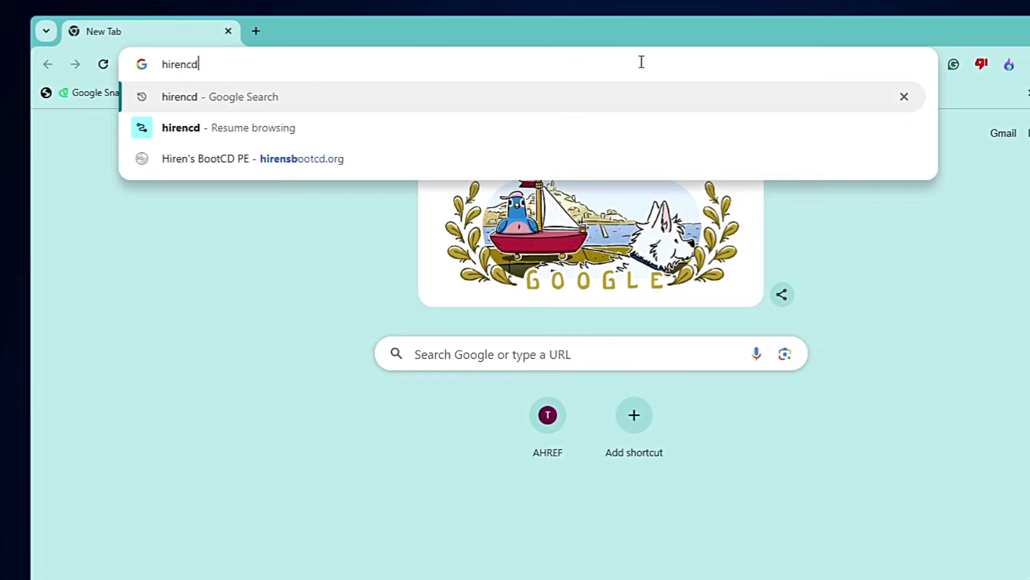
key(Return)
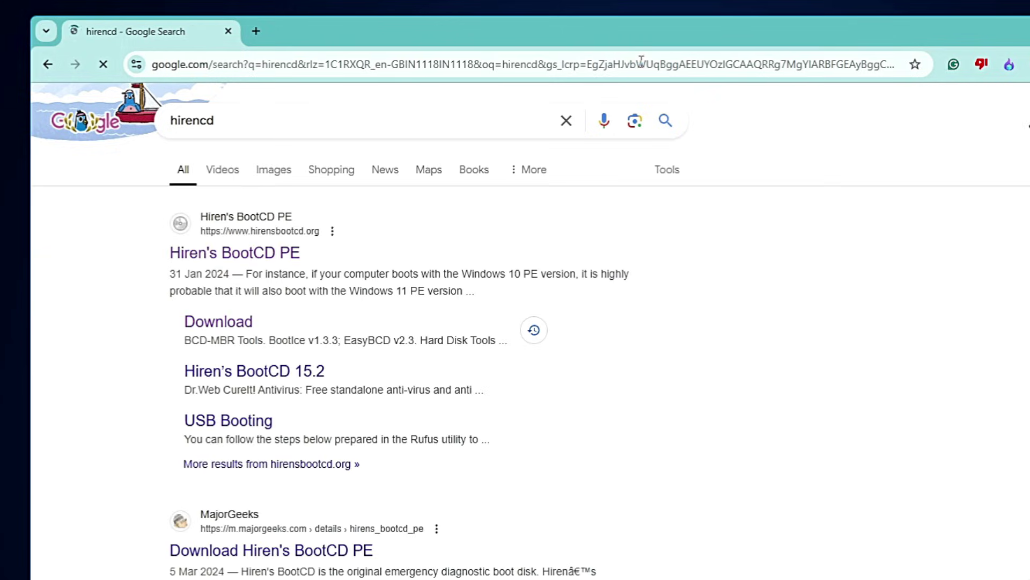
click(261, 262)
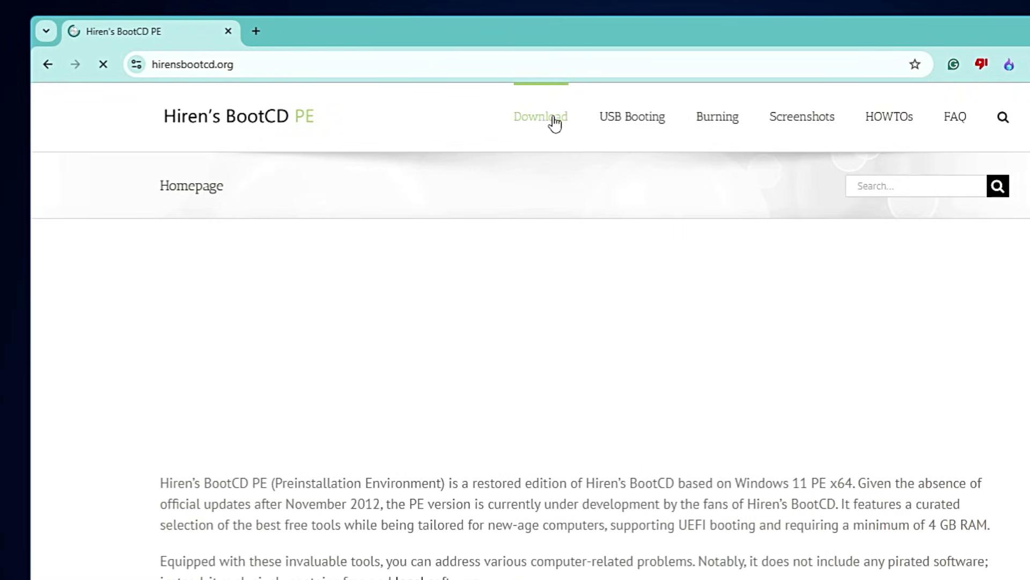
Start the HBCD_PE_x64.iso download from the Download page, dismiss the ad, then cancel it.
click(554, 123)
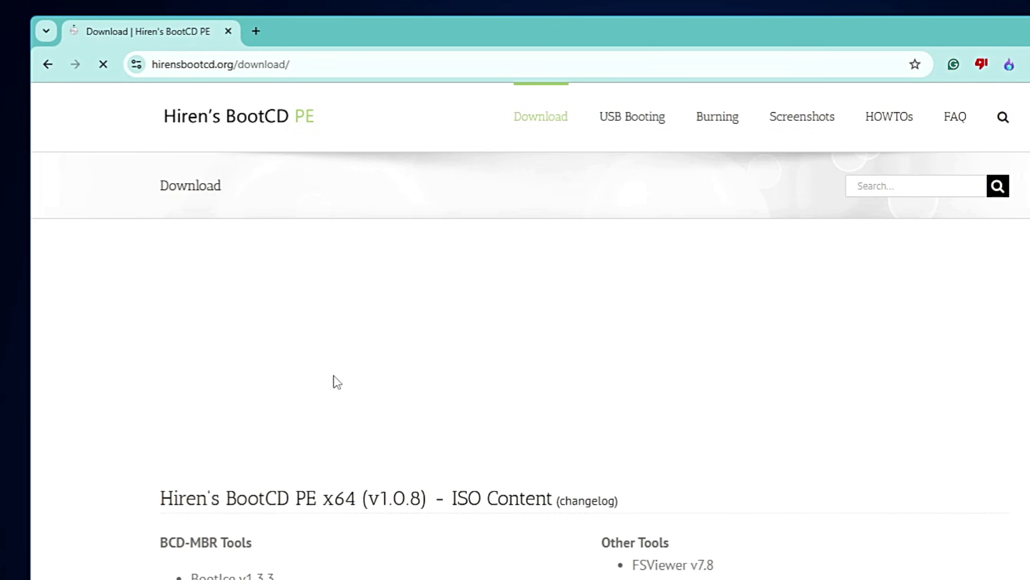
scroll(337, 382, down, 20)
scroll(338, 389, down, 5)
scroll(322, 365, up, 3)
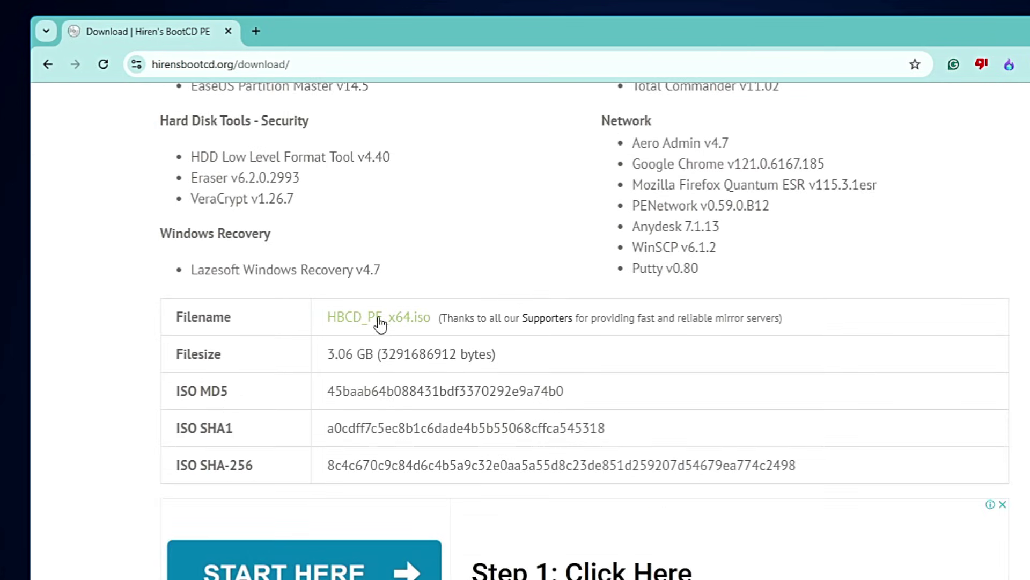
click(410, 328)
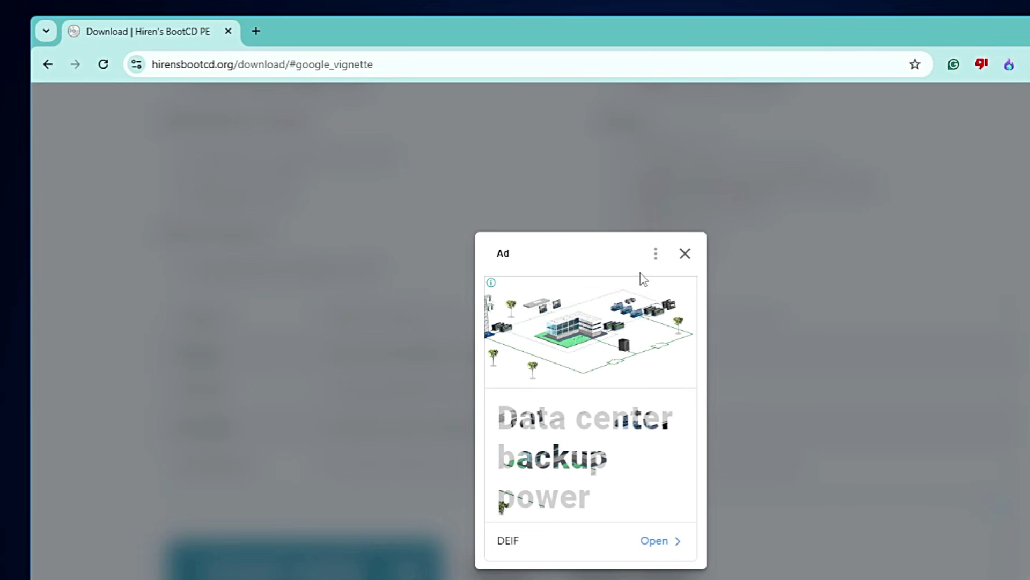
click(685, 254)
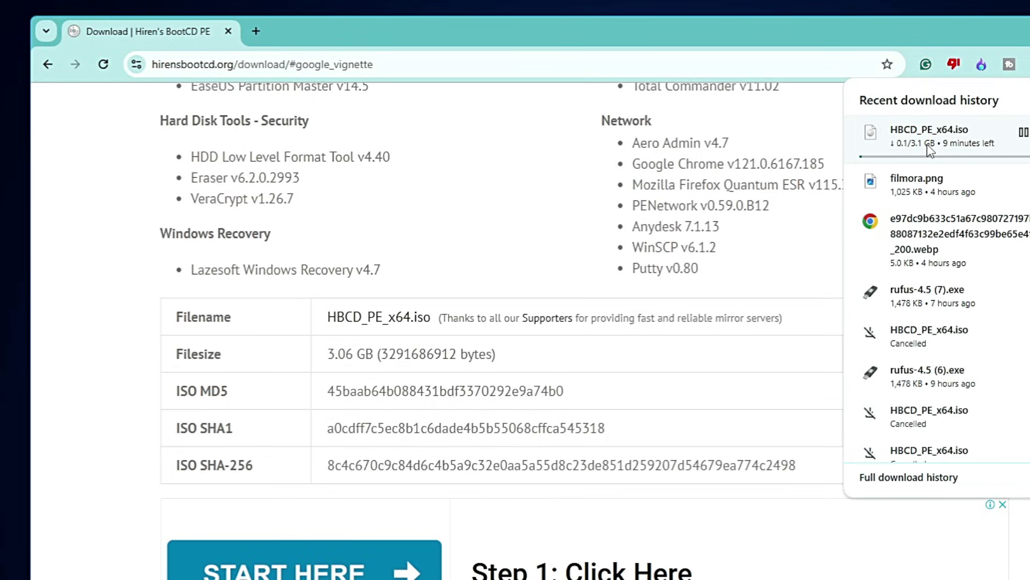
click(1028, 131)
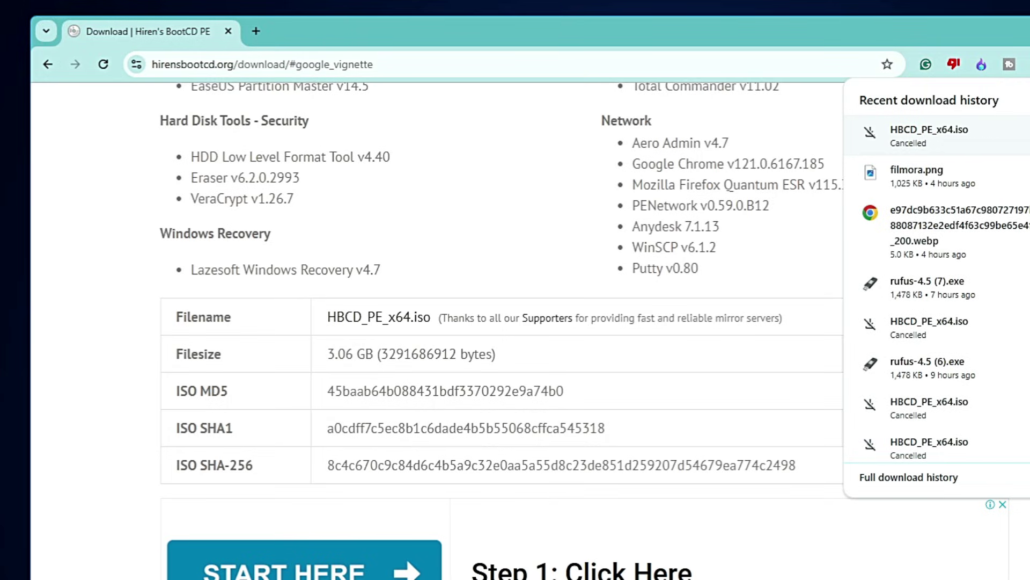
Go to the Rufus website in a new Chrome tab.
click(255, 30)
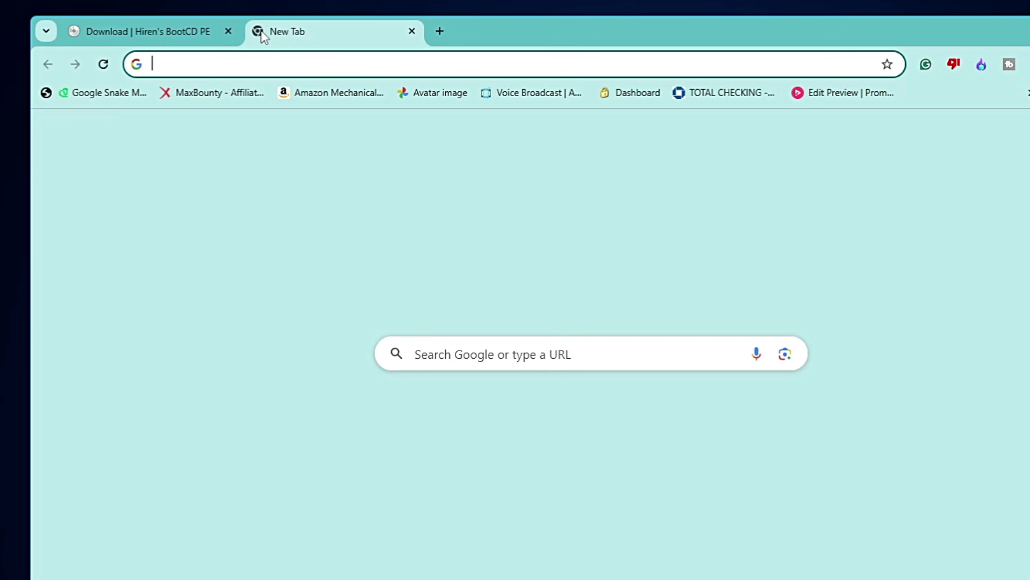
text(rufus/)
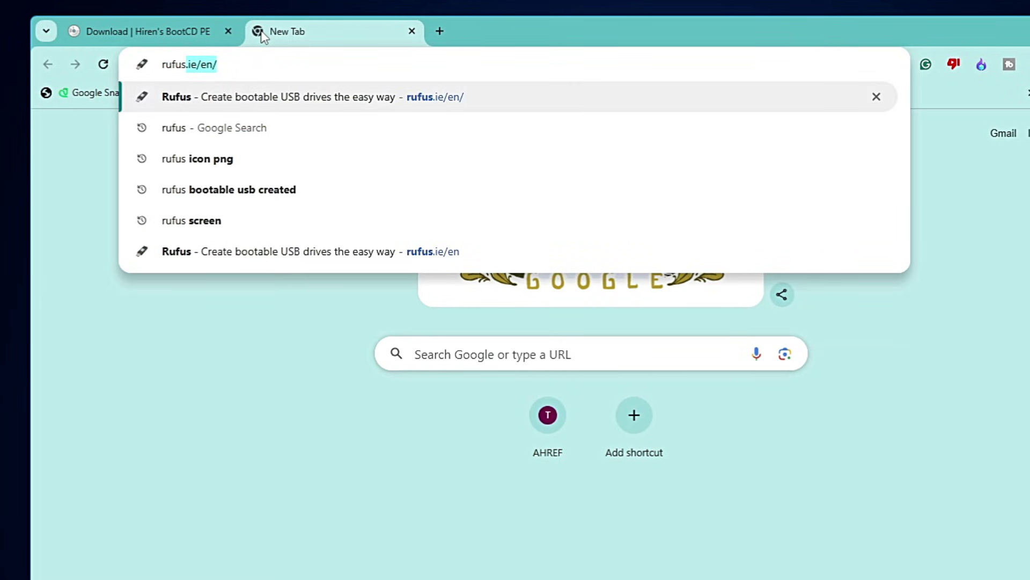
key(Return)
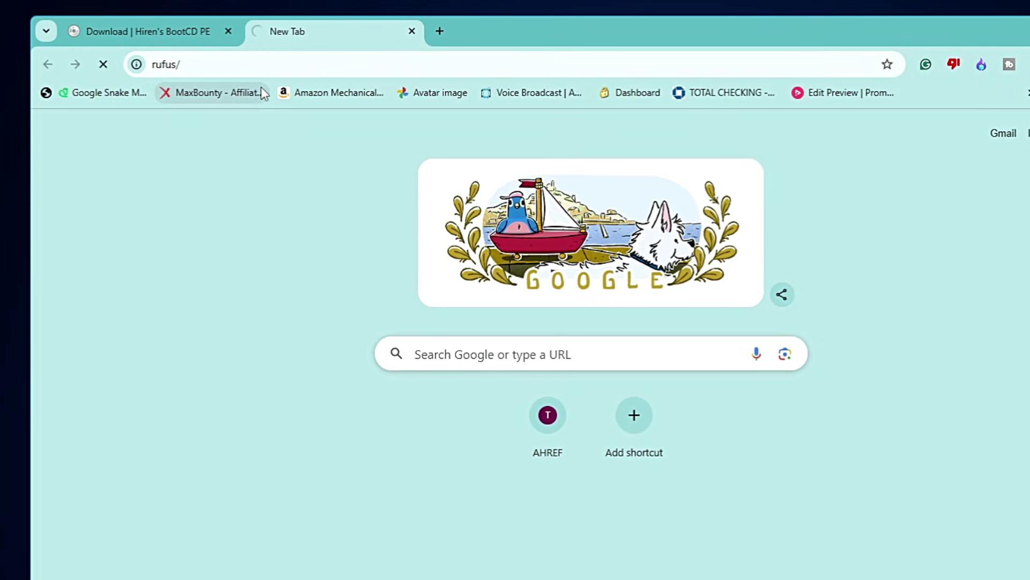
Download rufus-4.5.exe for Windows x64, dismiss the ad, and run the downloaded file.
scroll(315, 213, down, 10)
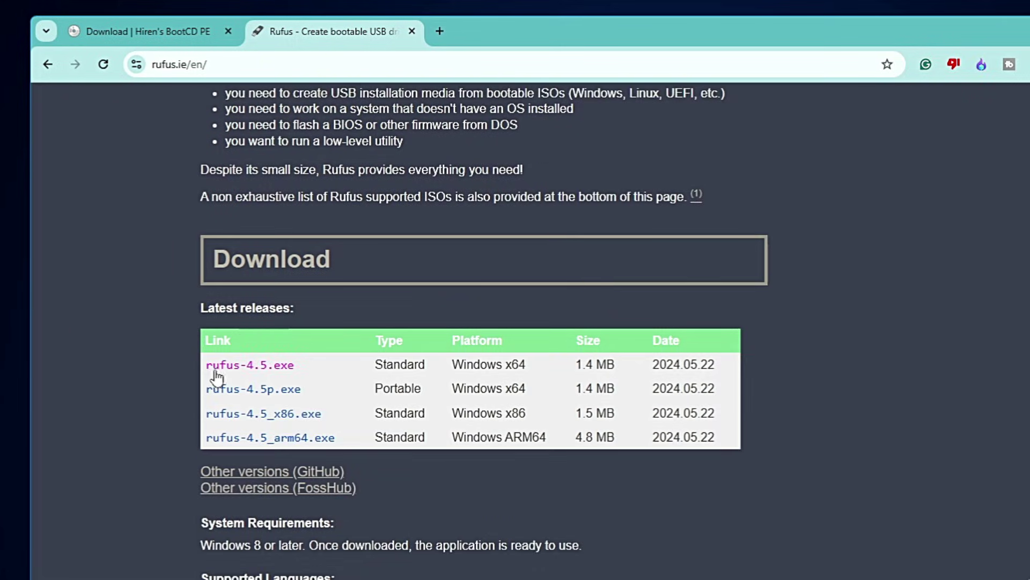
click(273, 375)
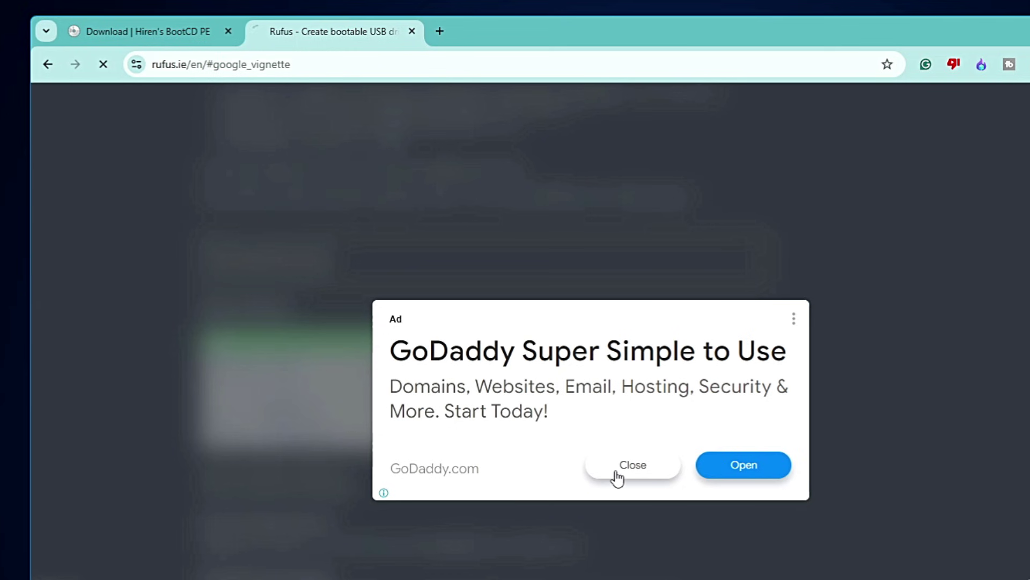
click(623, 469)
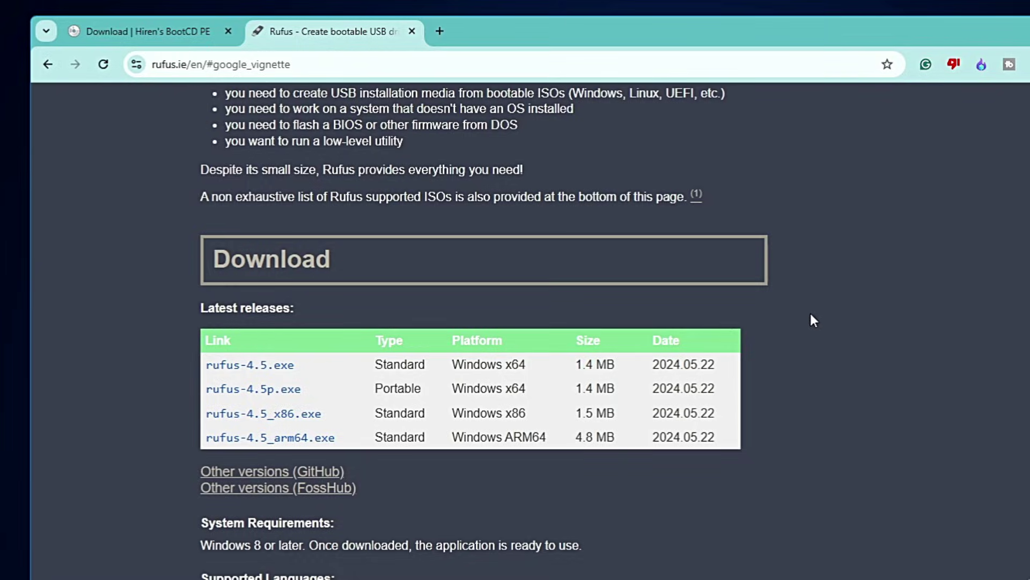
click(947, 105)
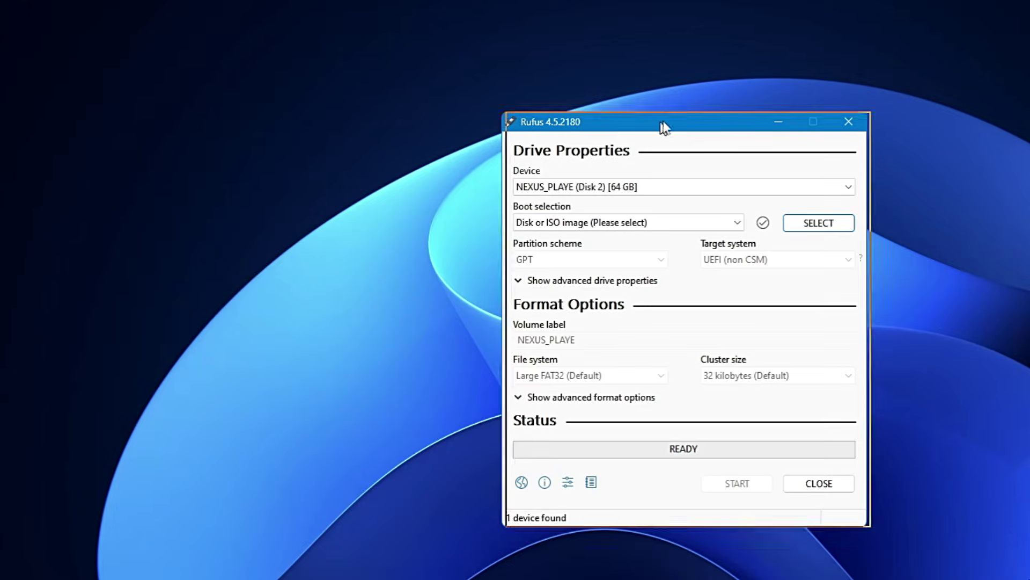
Load HBCD_PE_x64.iso from New Volume (E:) as the Rufus boot image.
drag(662, 124, 627, 126)
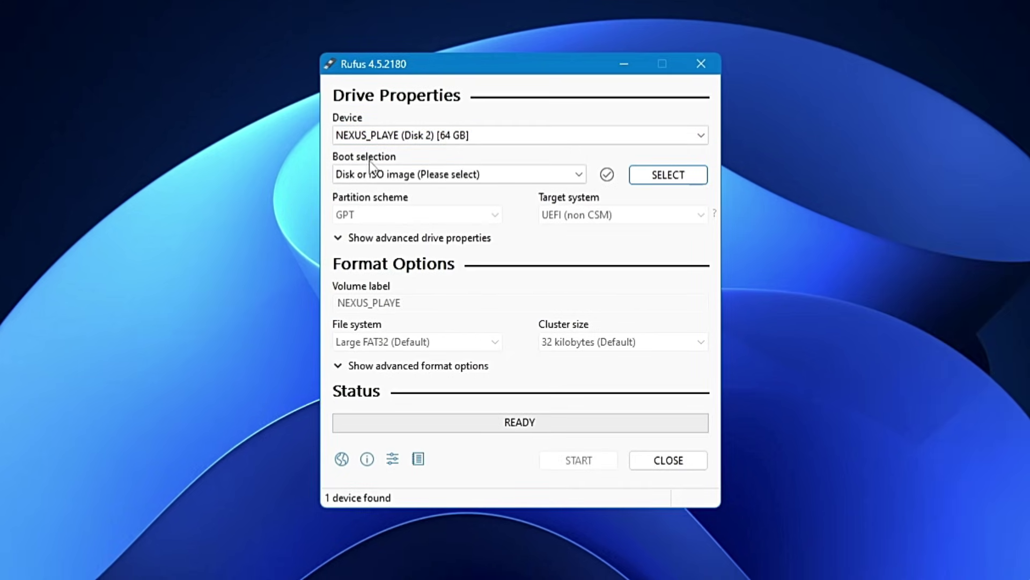
click(656, 181)
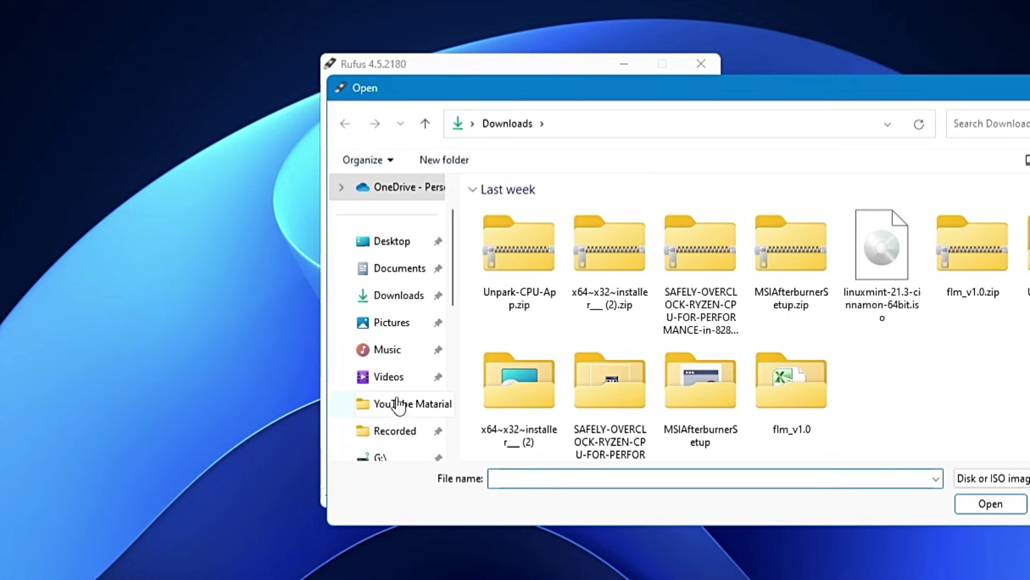
scroll(397, 406, down, 3)
click(400, 457)
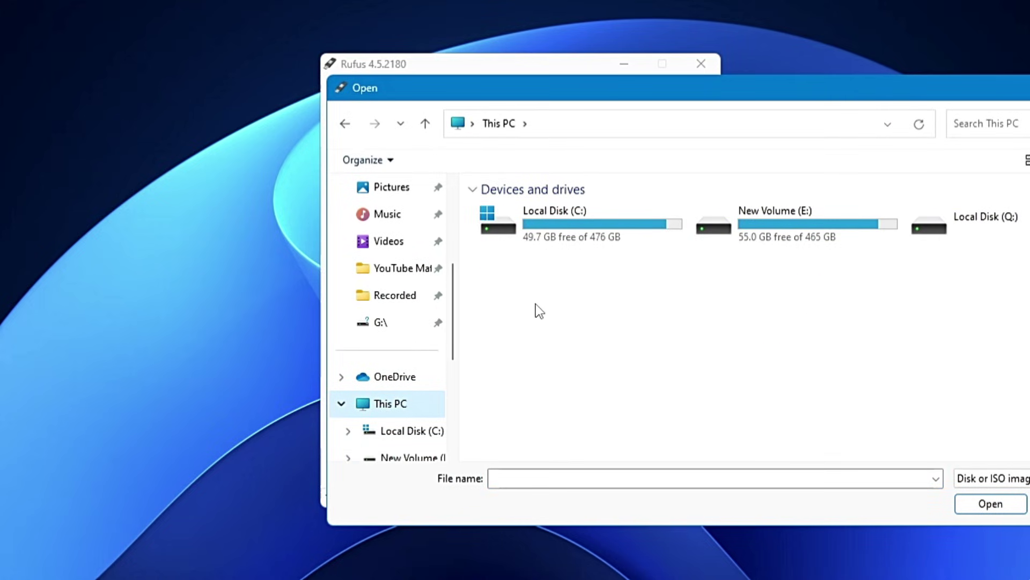
double_click(784, 225)
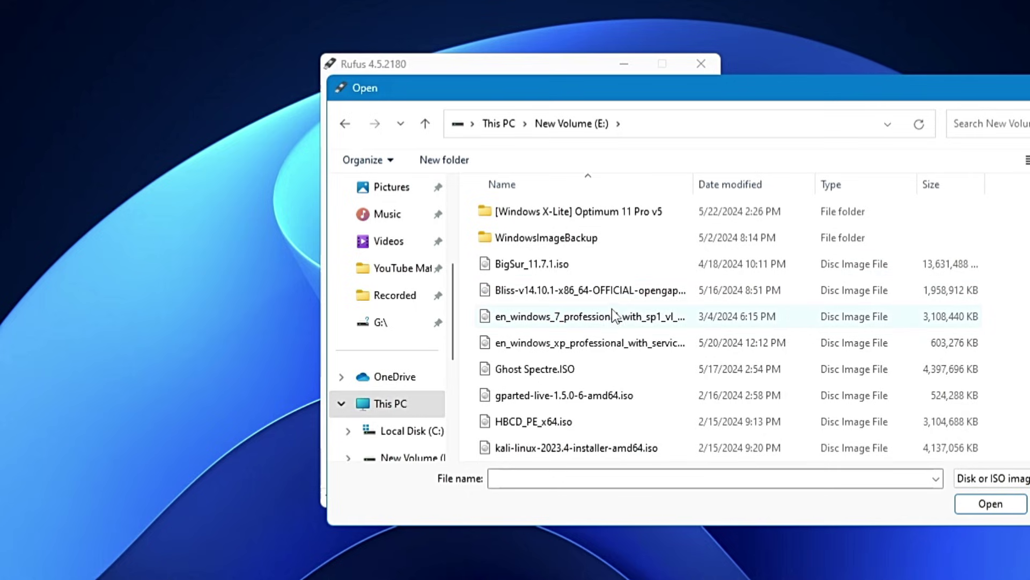
scroll(616, 316, down, 1)
click(553, 346)
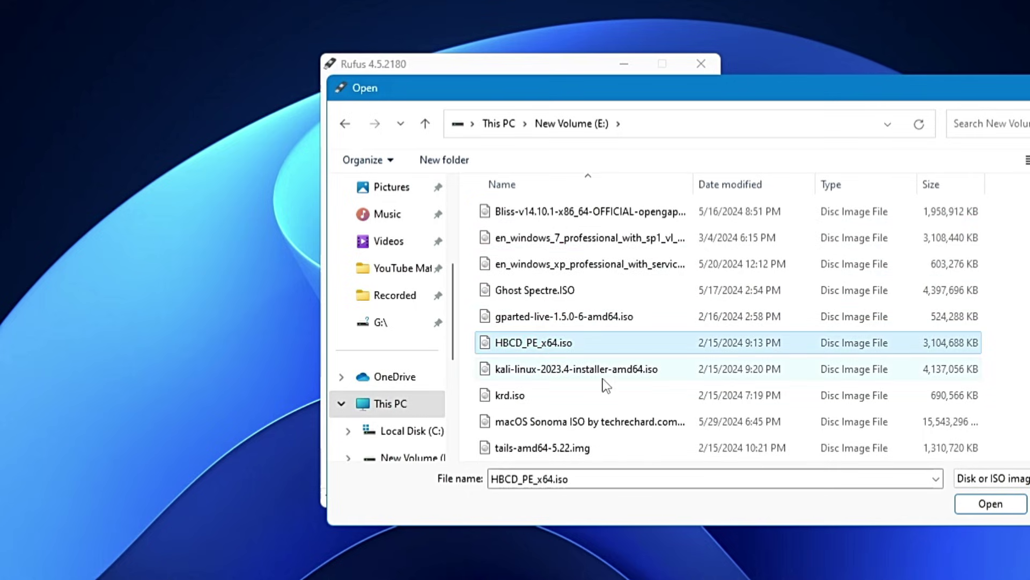
click(990, 503)
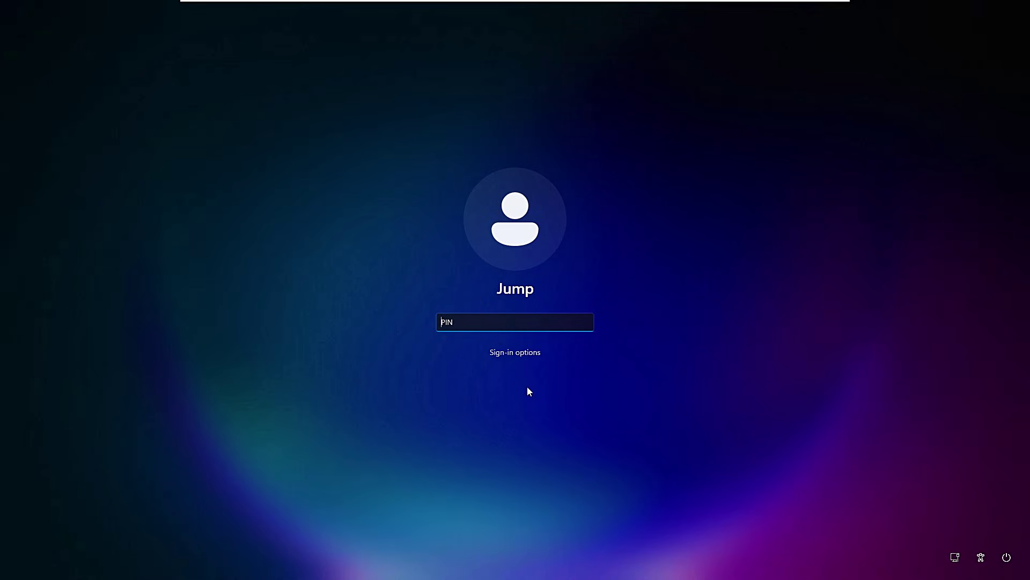
Choose Restart from the sign-in screen's Power button menu.
click(1007, 559)
click(993, 533)
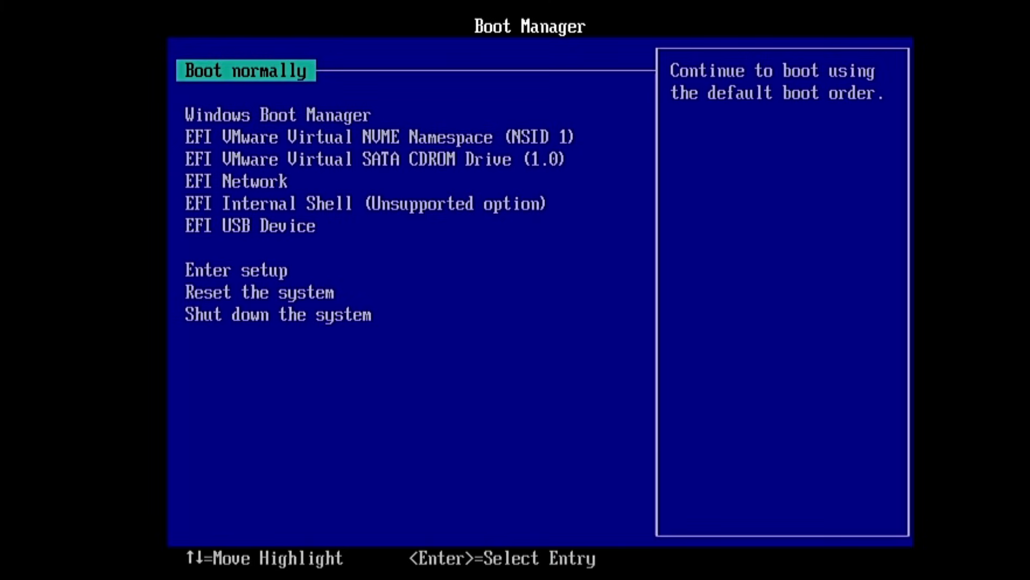
Highlight EFI USB Device two entries down in Boot Manager and boot from it.
key(Down)
key(Down)
key(Down)
key(Down)
key(Down)
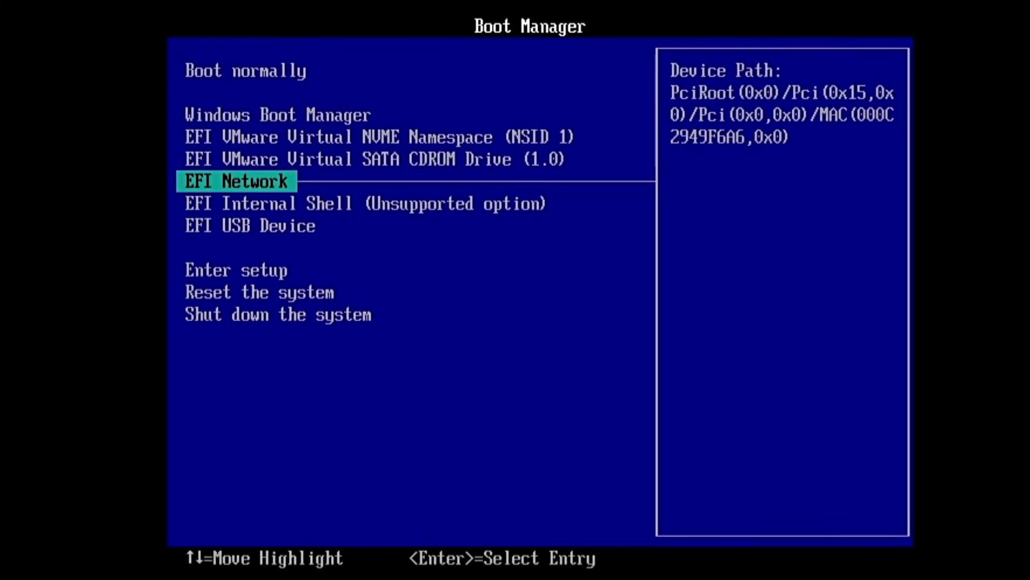
key(Down)
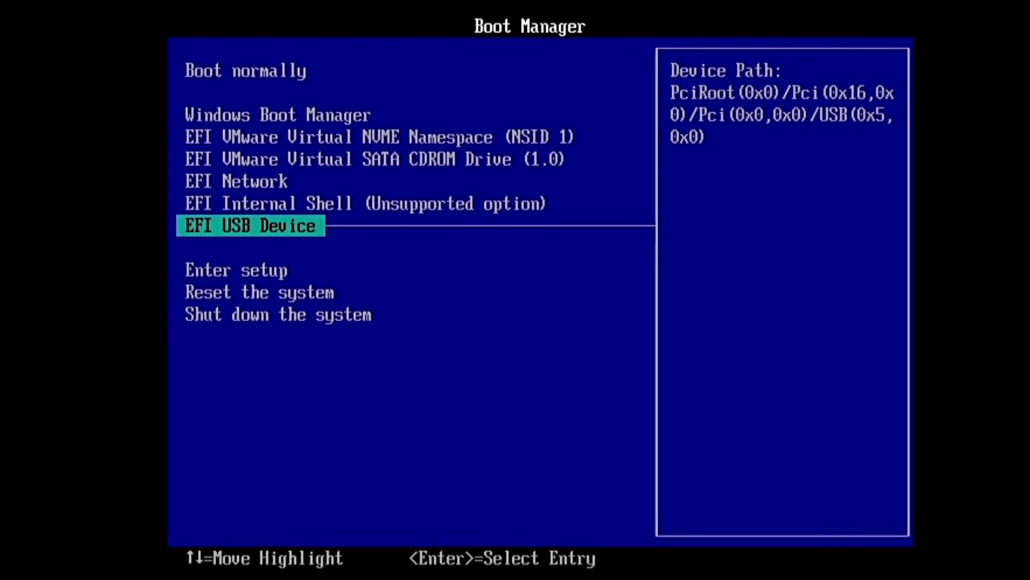
key(Return)
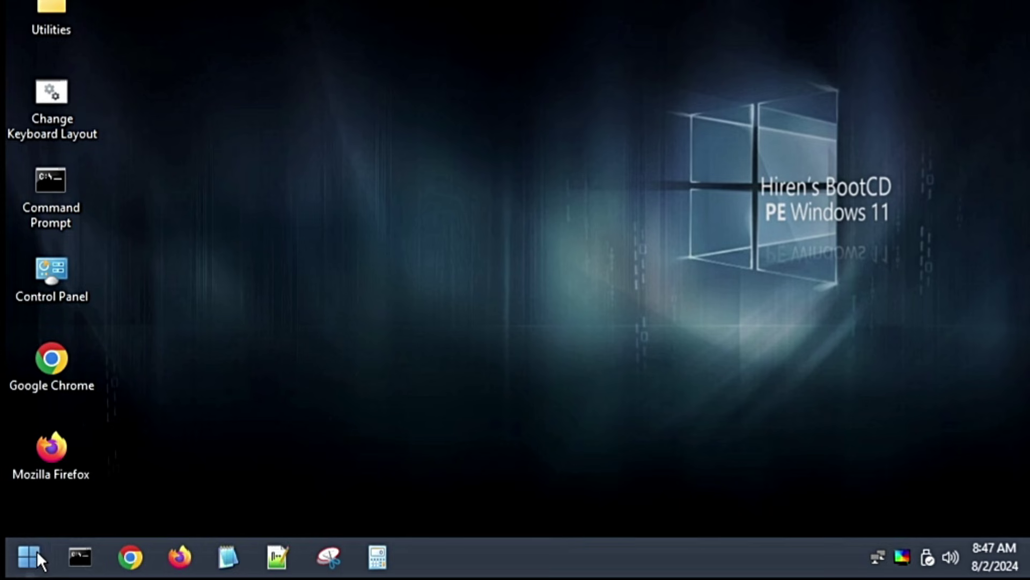
Open Start > All Programs > Security > Passwords on the Hiren's BootCD PE desktop.
click(32, 558)
mouse_move(87, 471)
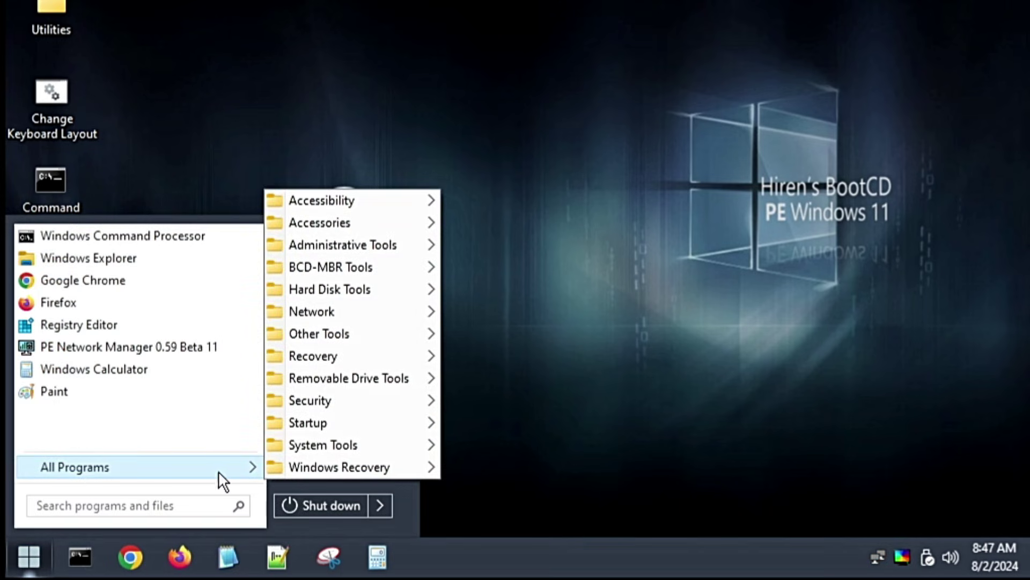
mouse_move(309, 407)
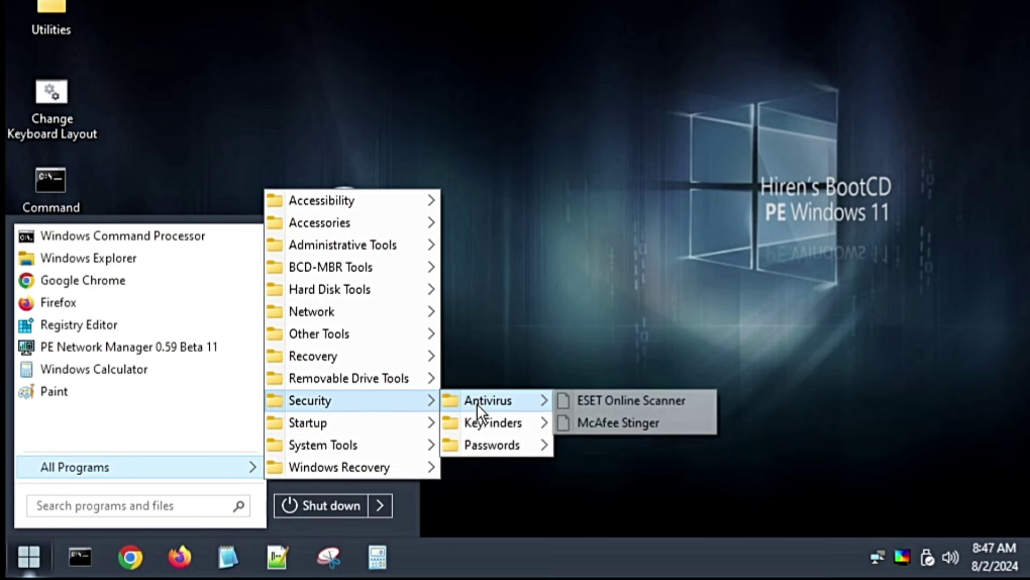
mouse_move(483, 443)
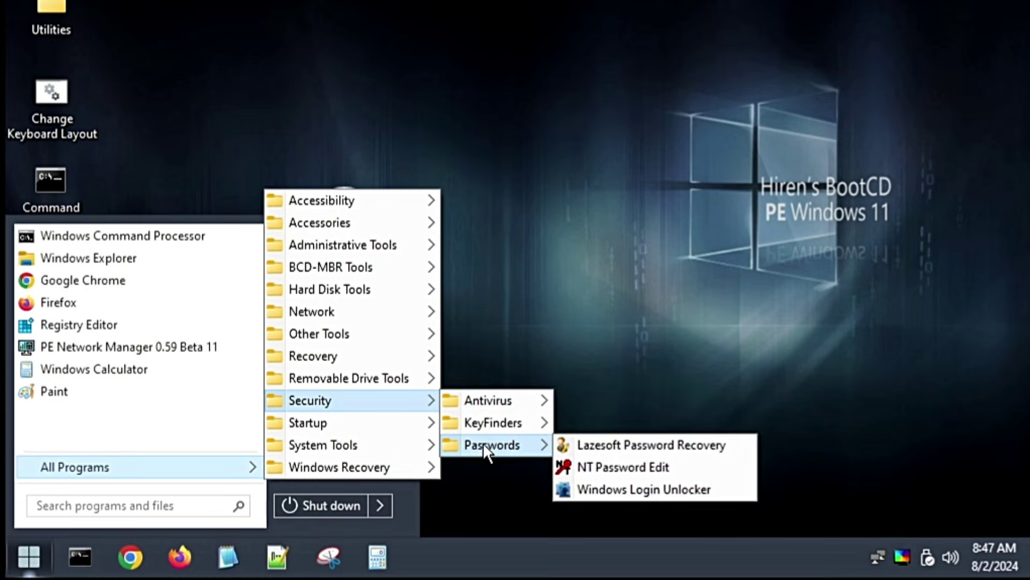
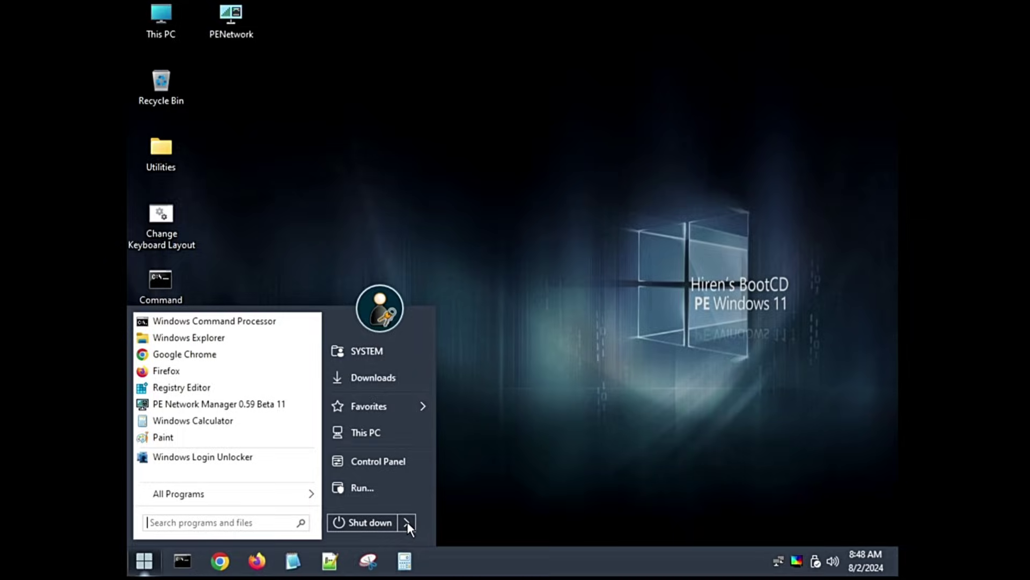
Restart the computer from the Hiren's BootCD PE Start menu to boot back into Windows 11.
mouse_move(407, 522)
click(445, 521)
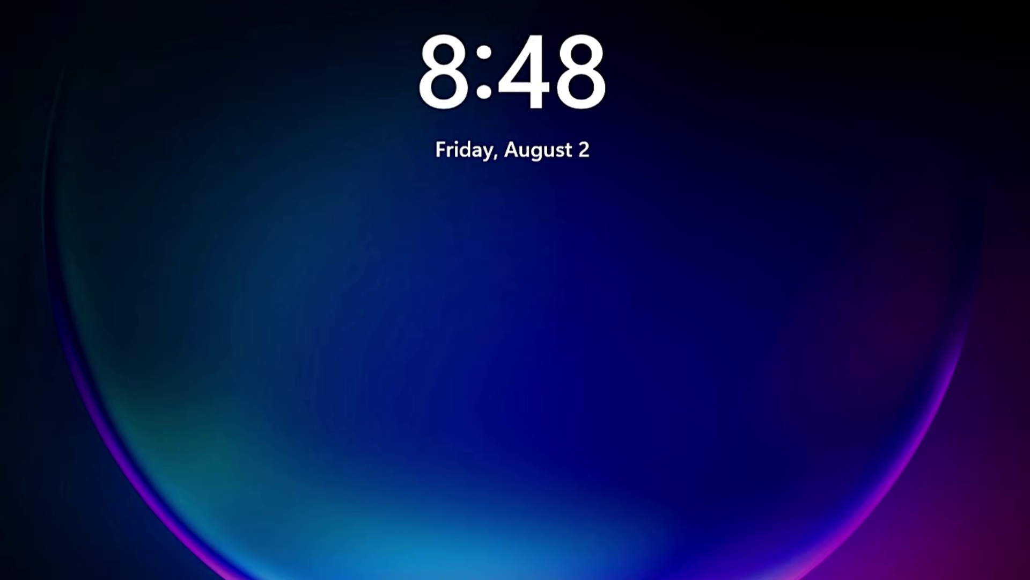
Dismiss the lock screen, sign in to Jump with no password, and open the quick links menu.
click(370, 422)
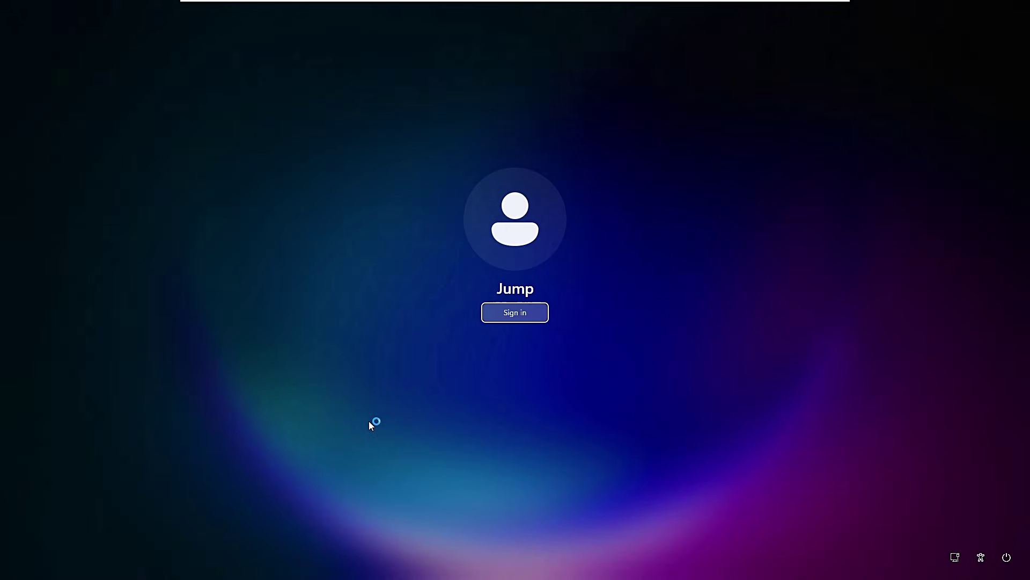
click(492, 315)
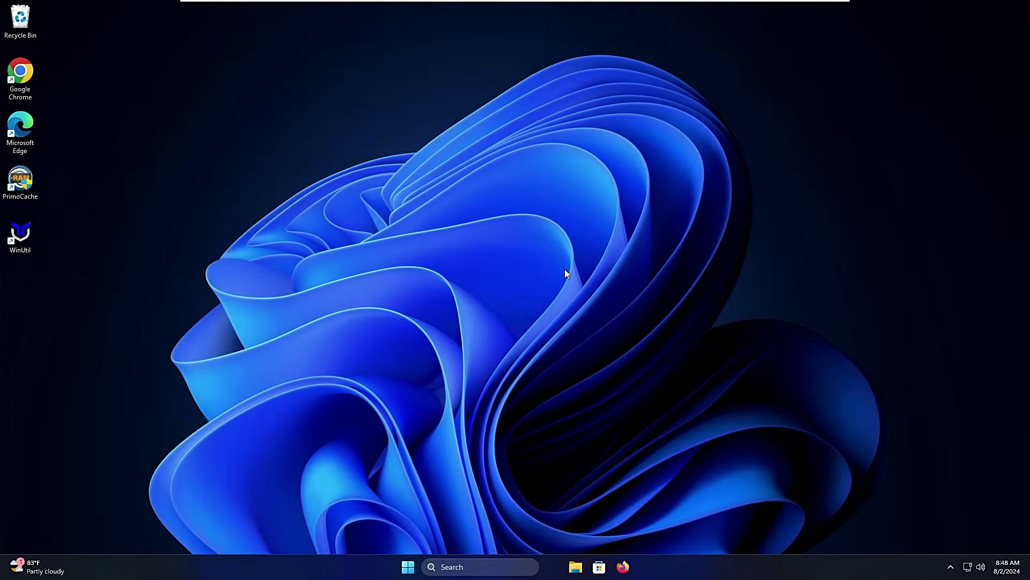
right_click(408, 566)
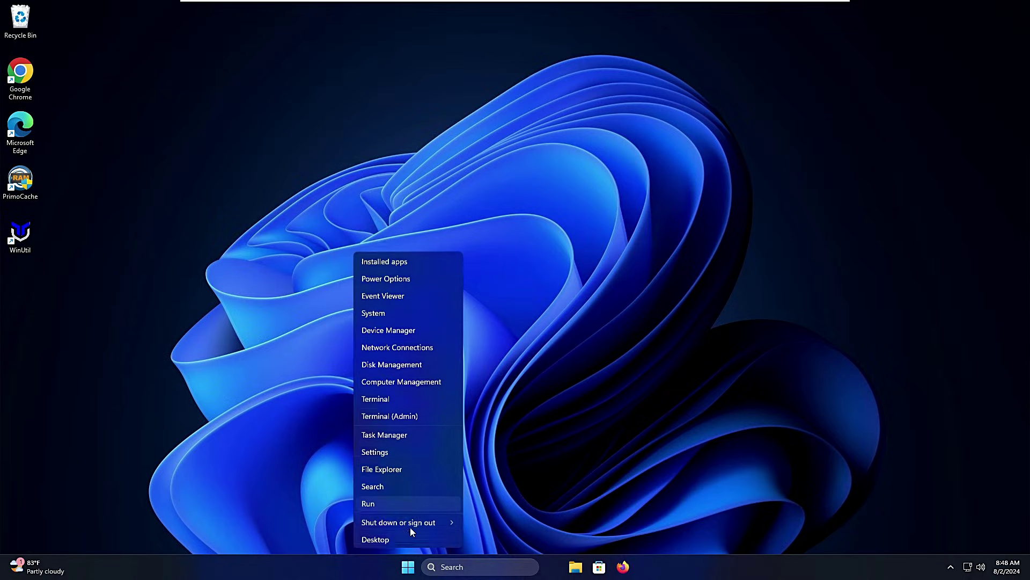
Open Settings and go to the Accounts Sign-in options page.
click(397, 451)
click(263, 329)
scroll(550, 343, down, 4)
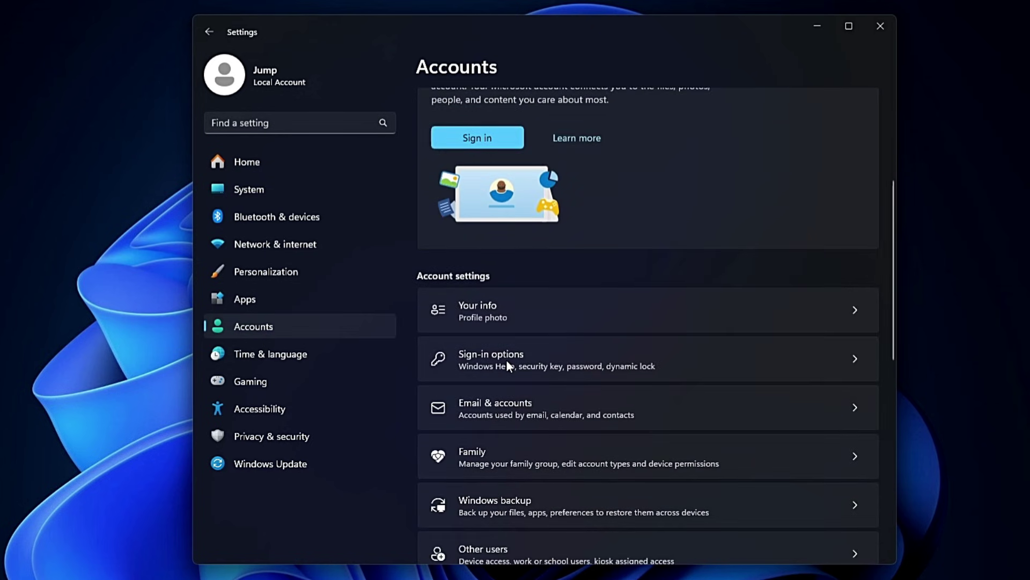
click(507, 365)
Add an account password, confirm it, and set the password hint 'stuff'.
click(551, 240)
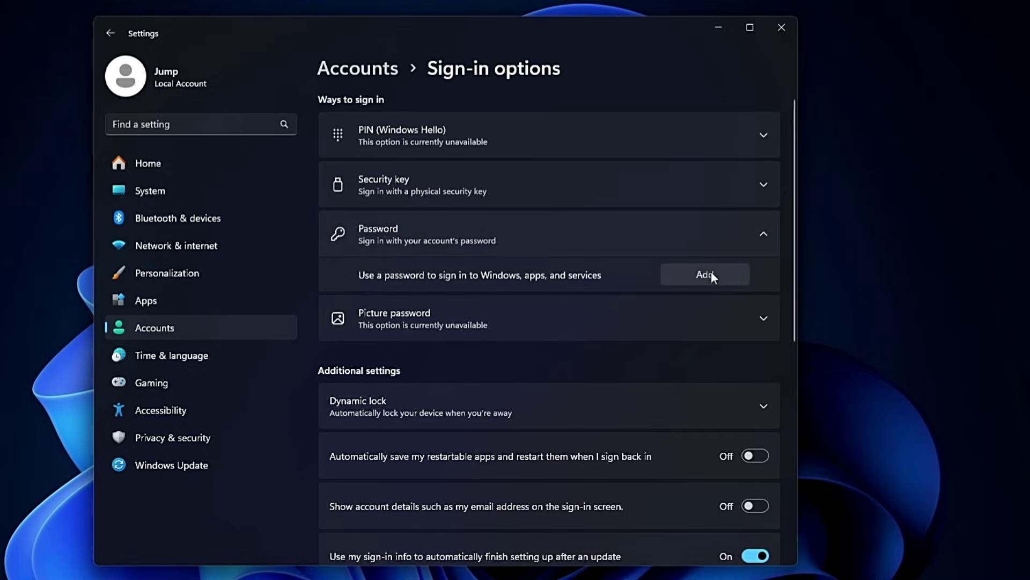
click(705, 274)
text(password12)
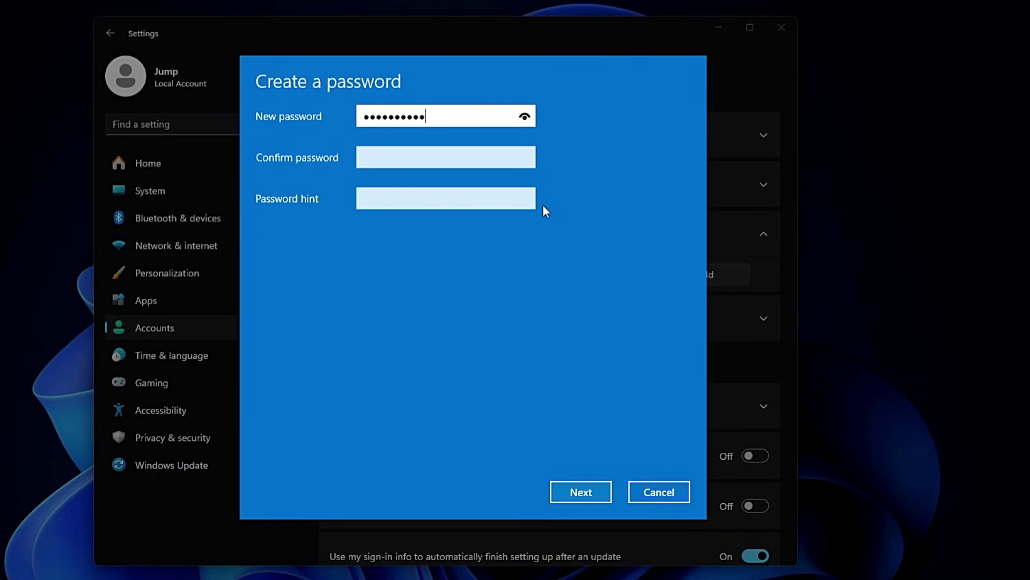
key(Tab)
text(password12)
key(Tab)
text(stuff)
key(Return)
click(579, 492)
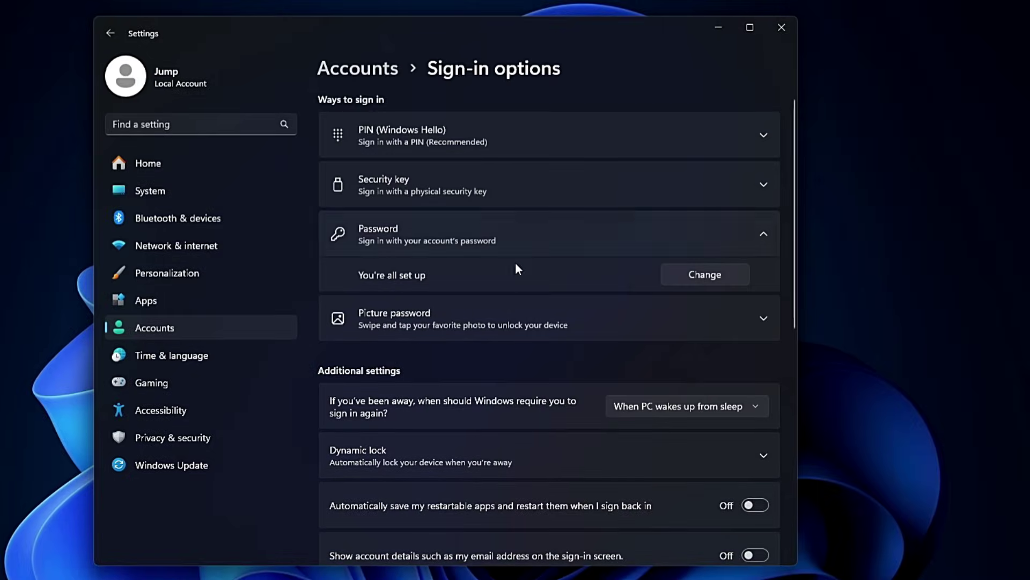
Start Windows Hello PIN setup, verify the account password, then cancel without creating a PIN.
click(524, 132)
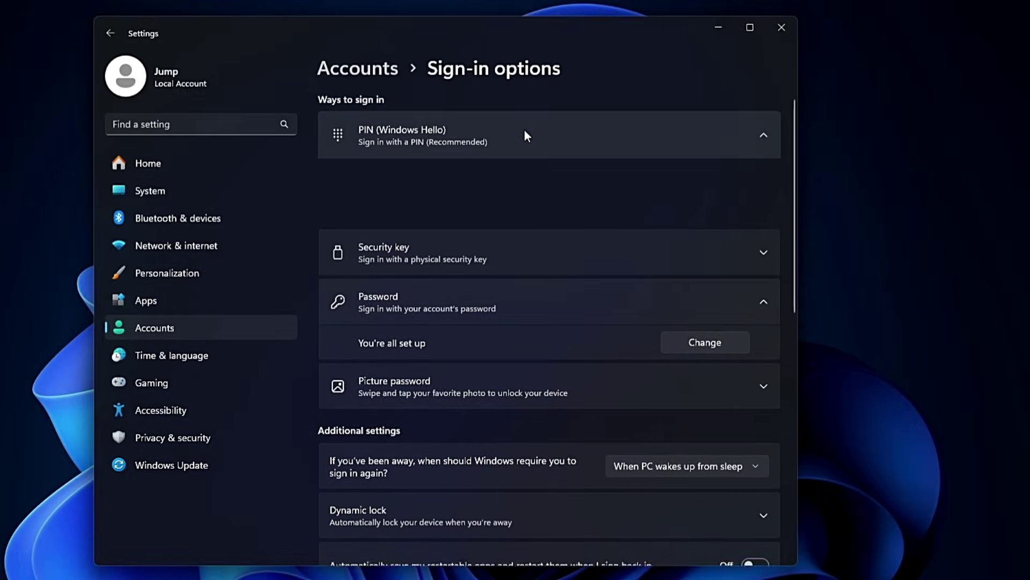
click(693, 176)
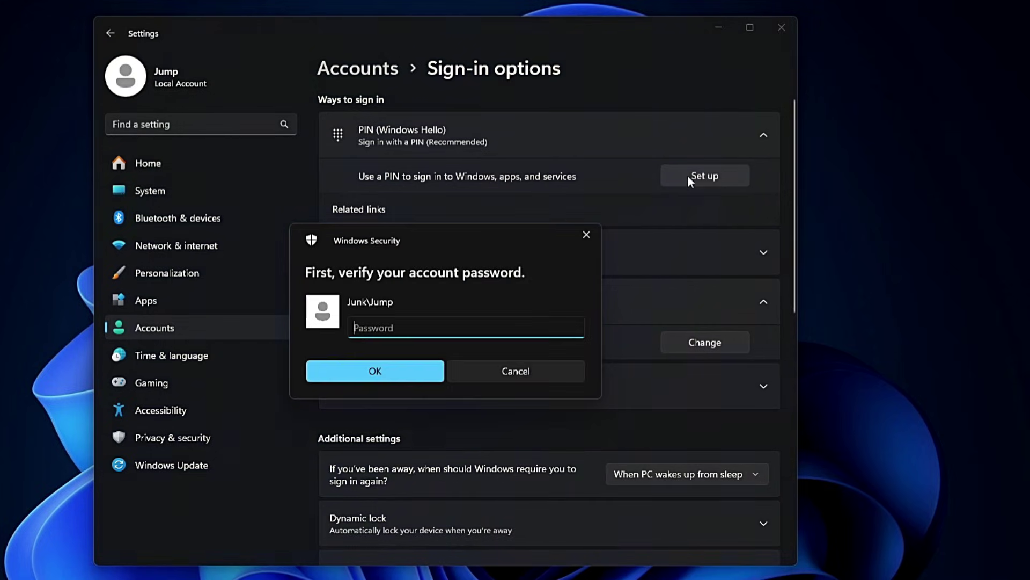
key(Return)
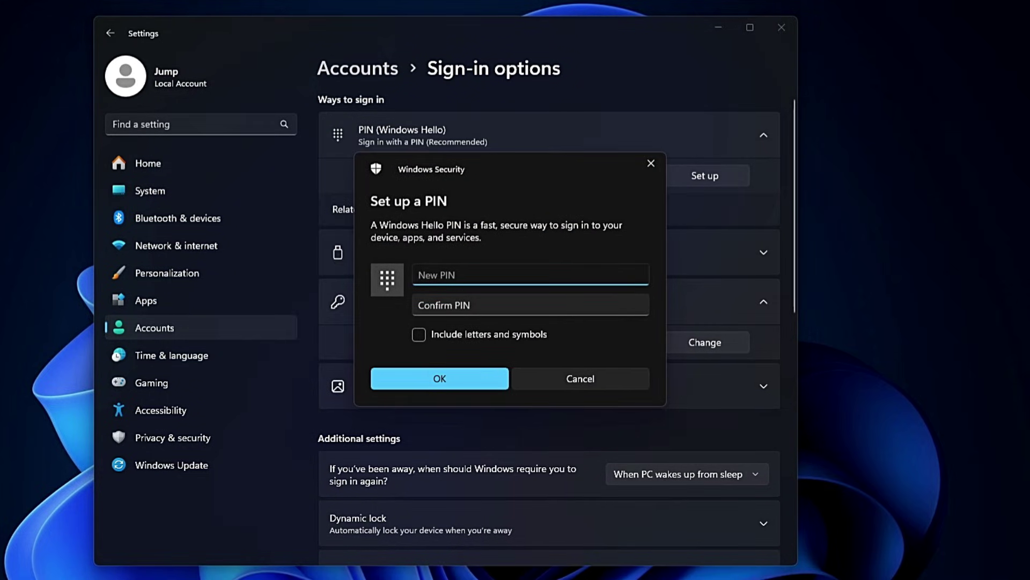
click(651, 163)
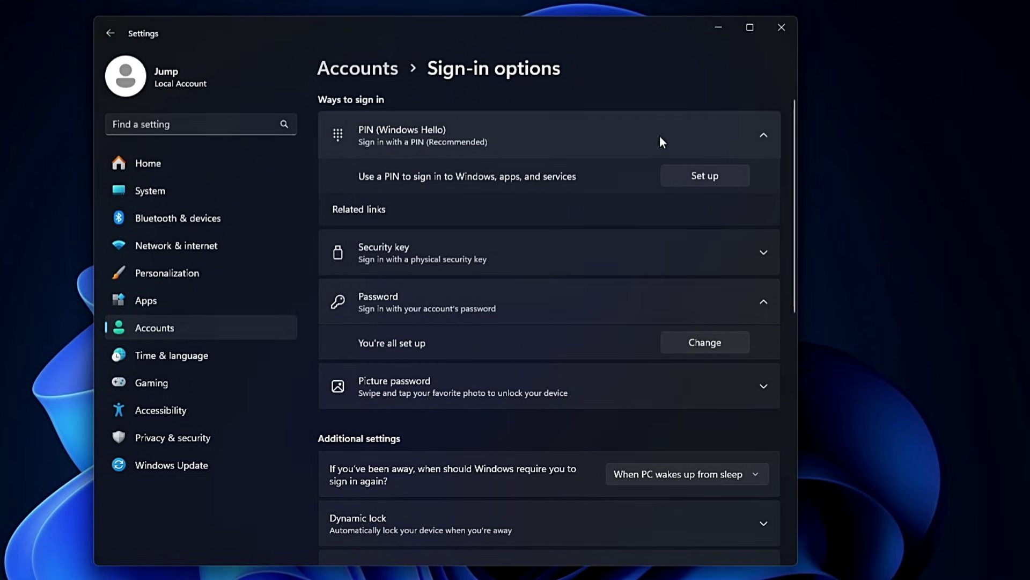